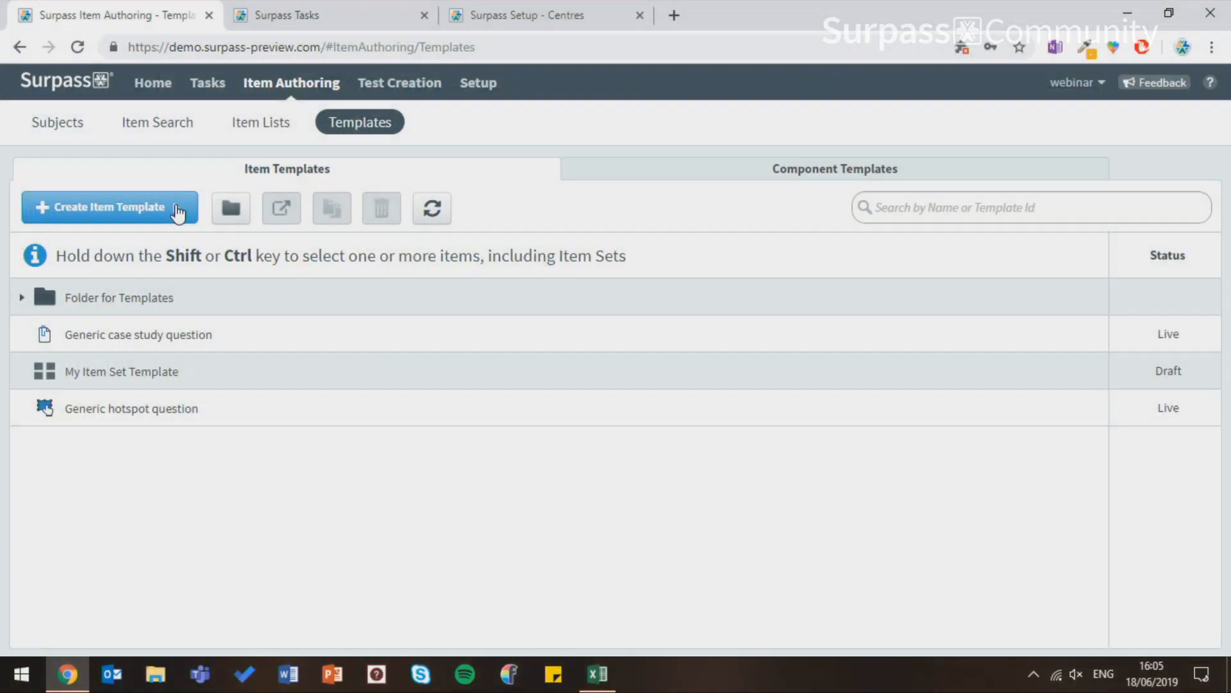
# - Create a new Essay item template and name it "12.19 Webinar Essay Template"
pyautogui.click(178, 214)
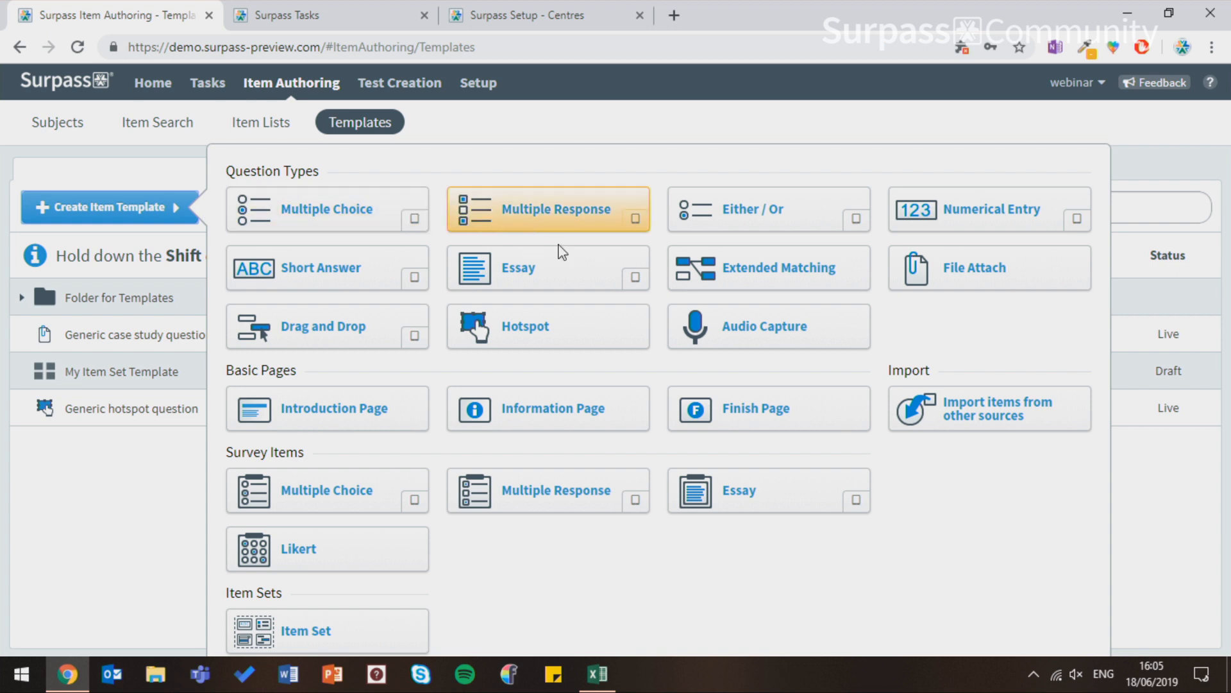
pyautogui.click(593, 270)
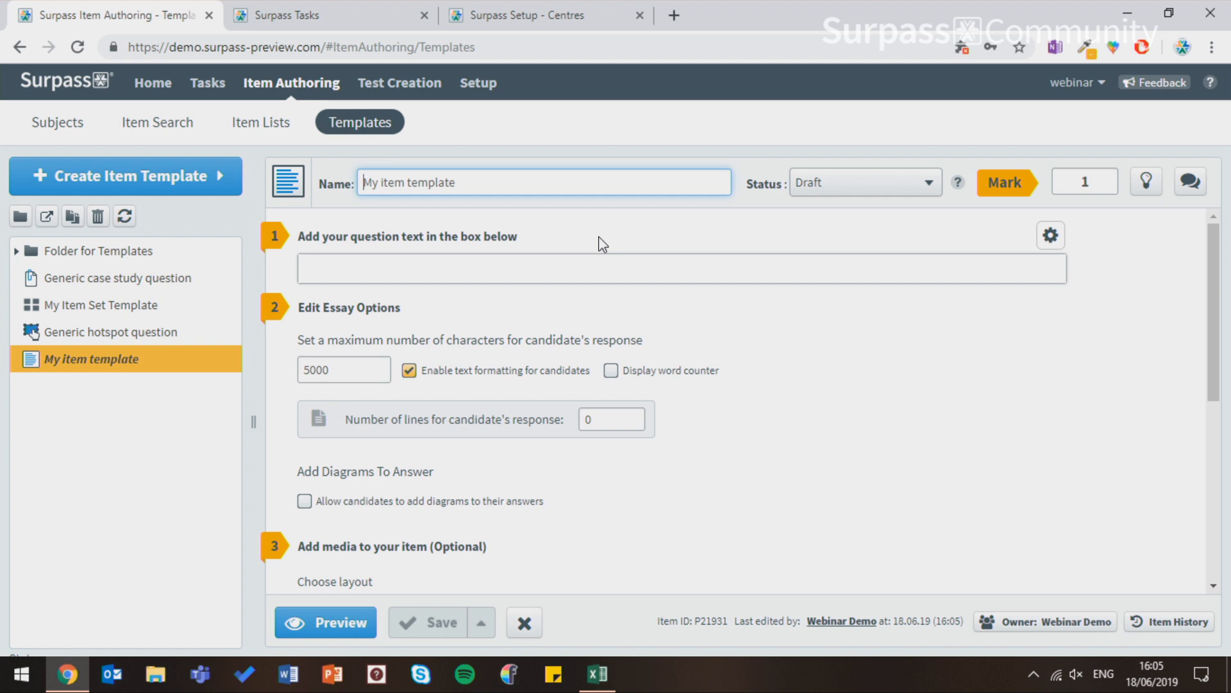
pyautogui.moveTo(449, 184); pyautogui.dragTo(354, 185)
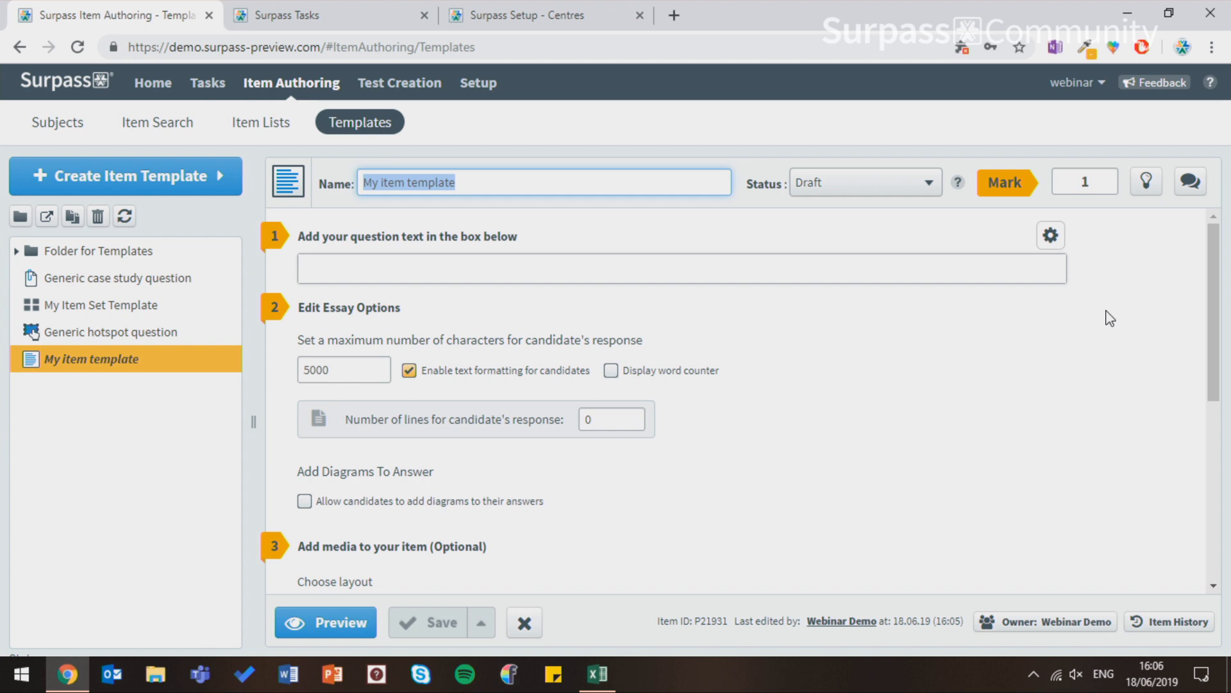
pyautogui.write('12.19')
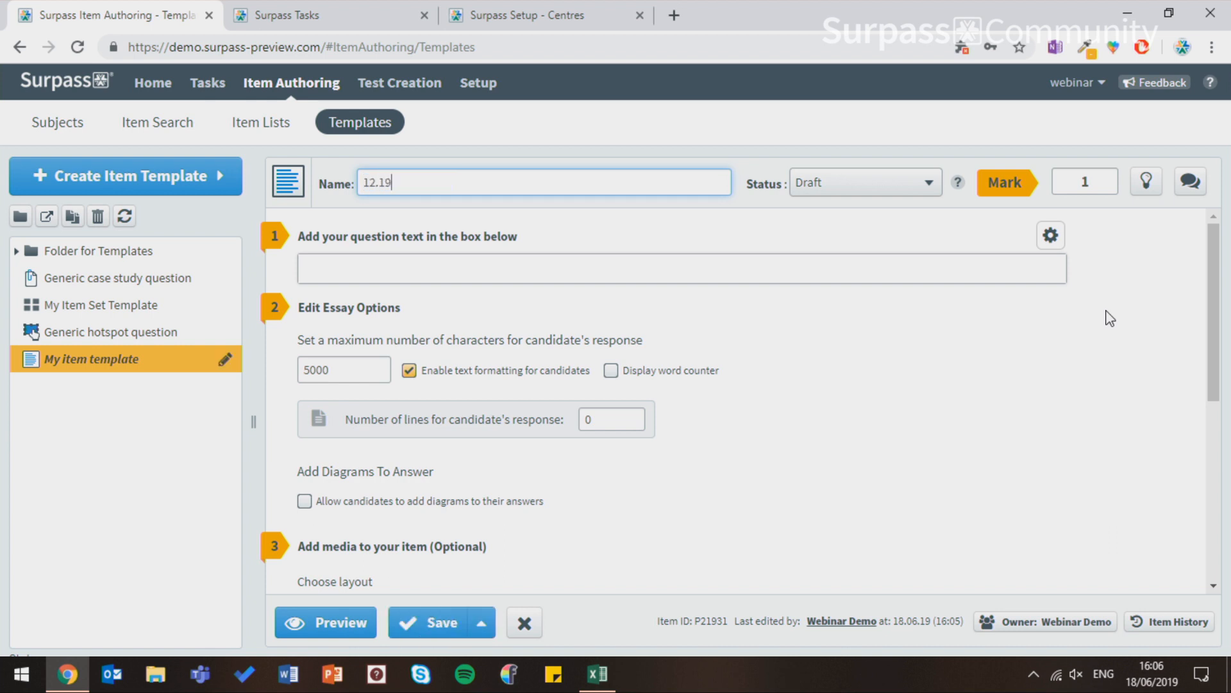
pyautogui.write(' Webinar Essay Template')
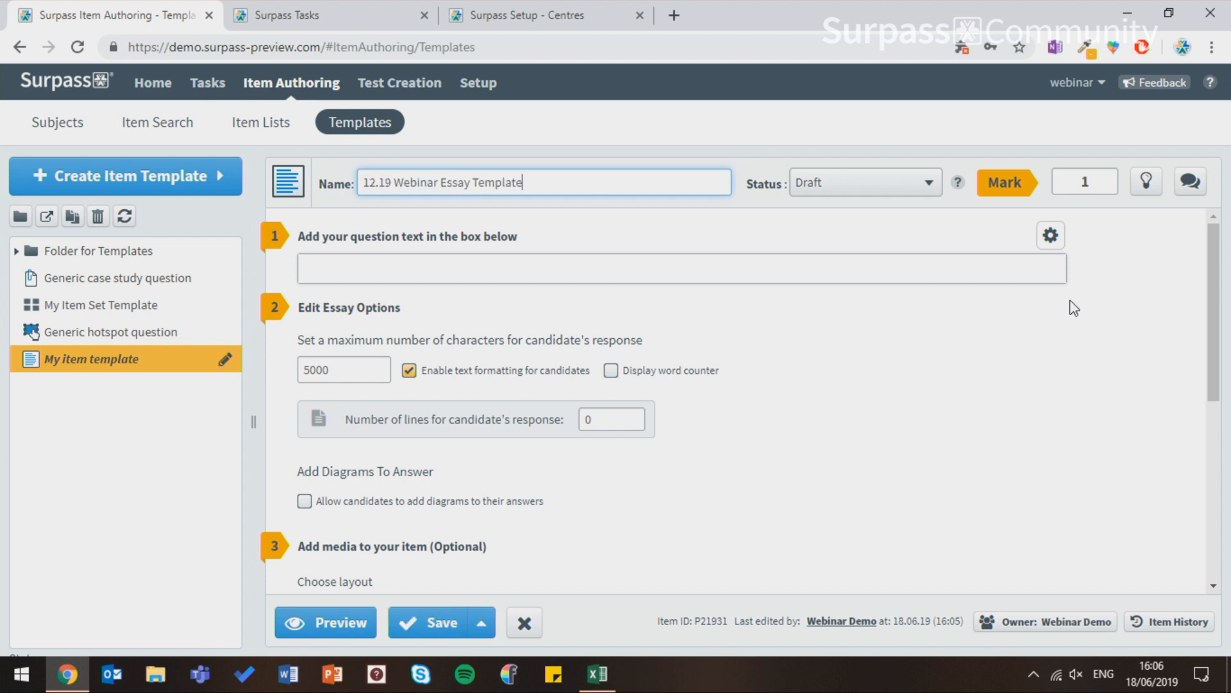
# - Enter the template's question text "Explore how the author presents the theme of _____?"
pyautogui.click(999, 273)
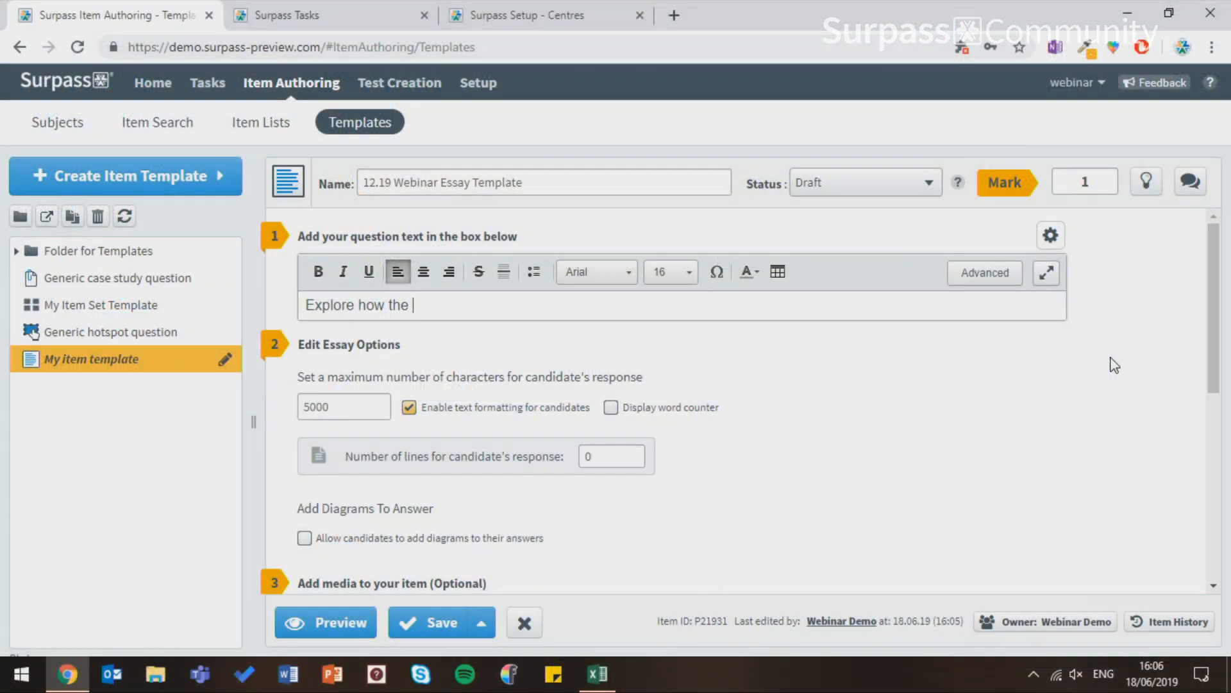
pyautogui.write('author presents the th')
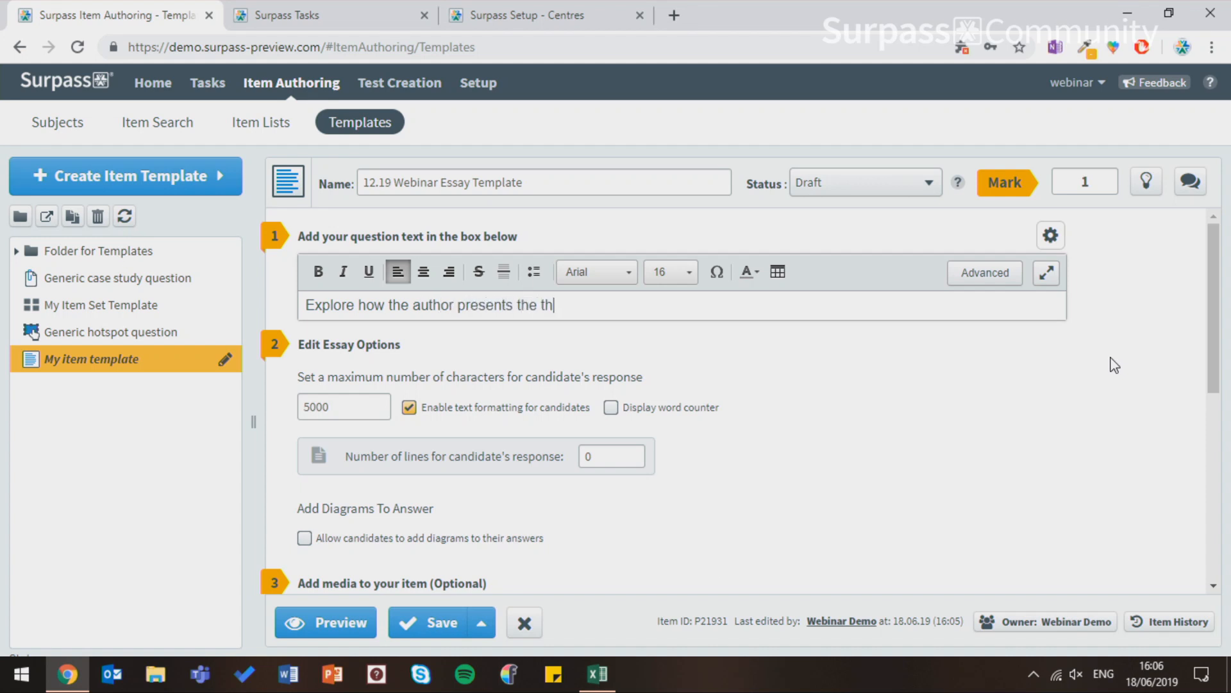
pyautogui.write('eme of')
pyautogui.write('_____?')
pyautogui.click(1114, 365)
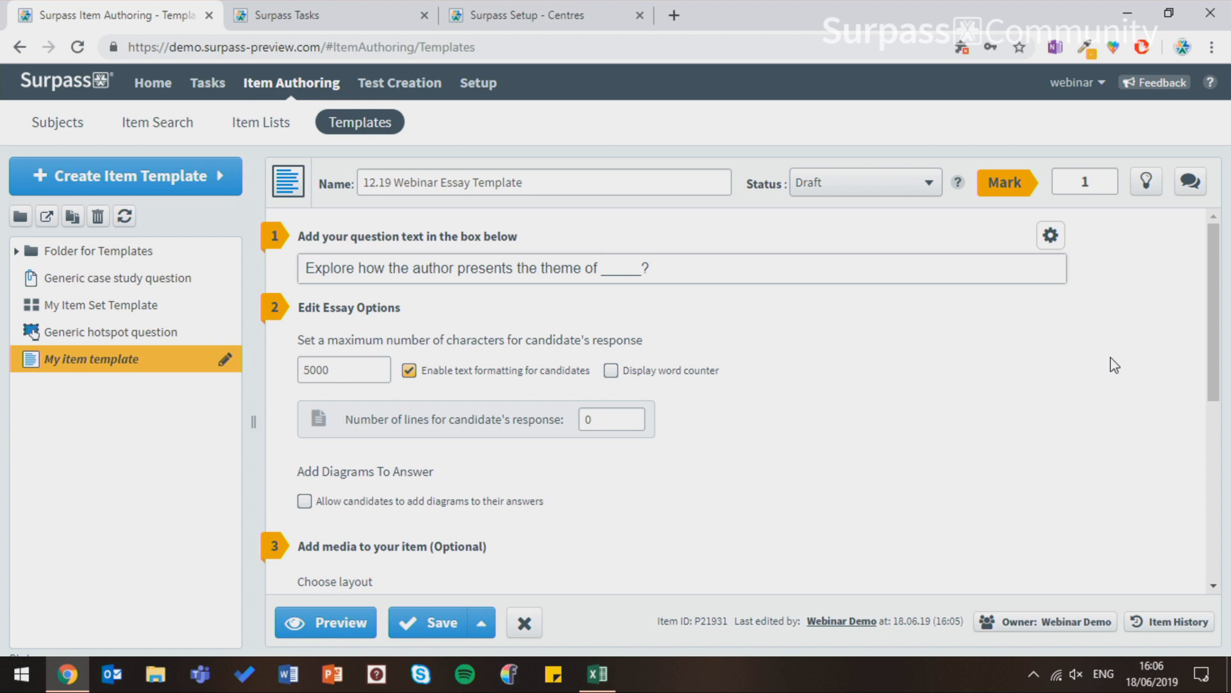
# - Choose the media layout that places media below the answer area, and set the template's status to Live
pyautogui.moveTo(1215, 337); pyautogui.dragTo(1219, 369)
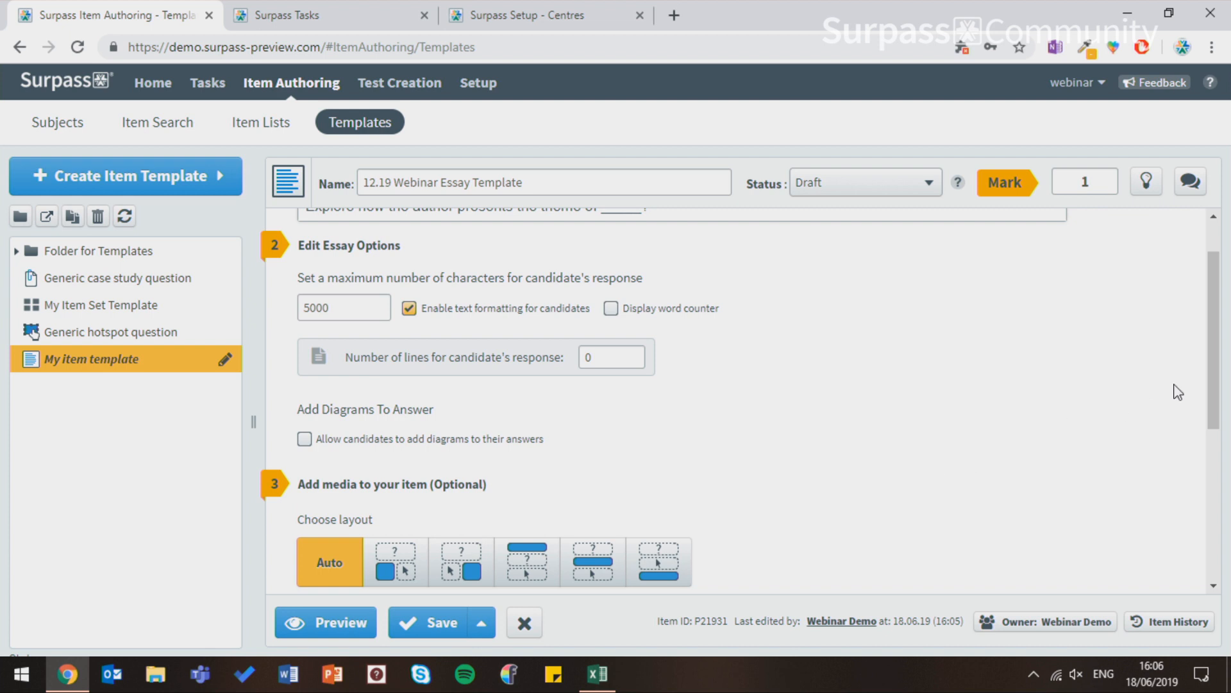
pyautogui.moveTo(1218, 382); pyautogui.dragTo(1218, 472)
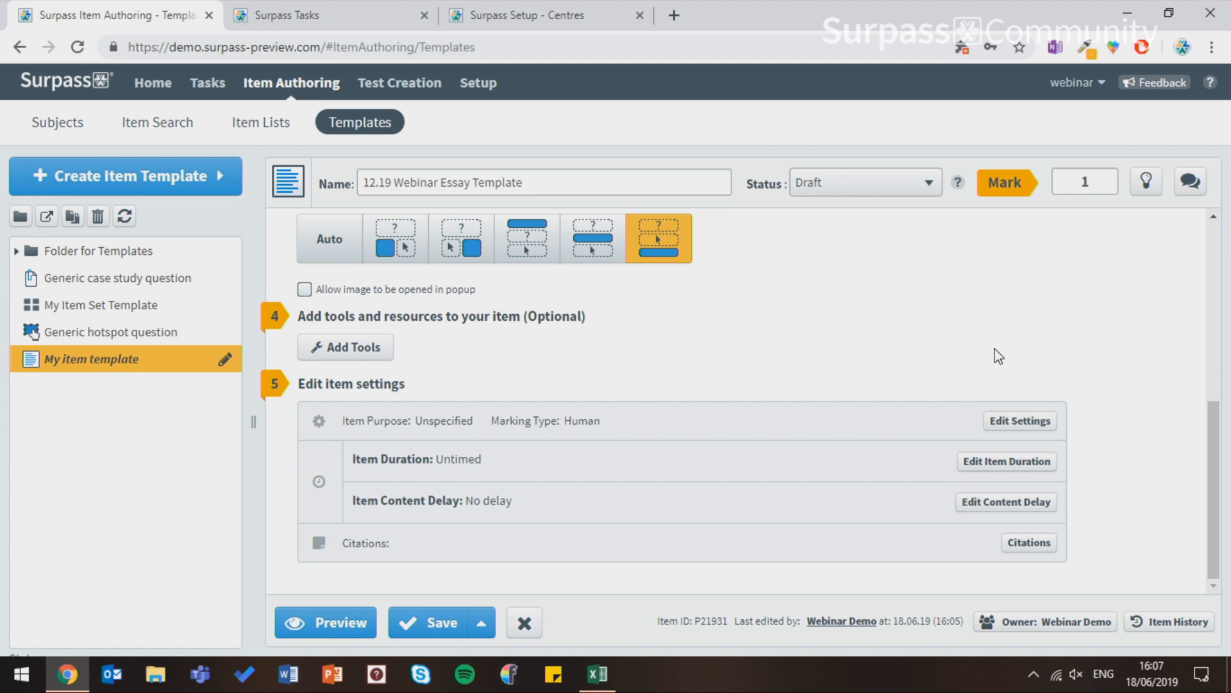
pyautogui.click(911, 204)
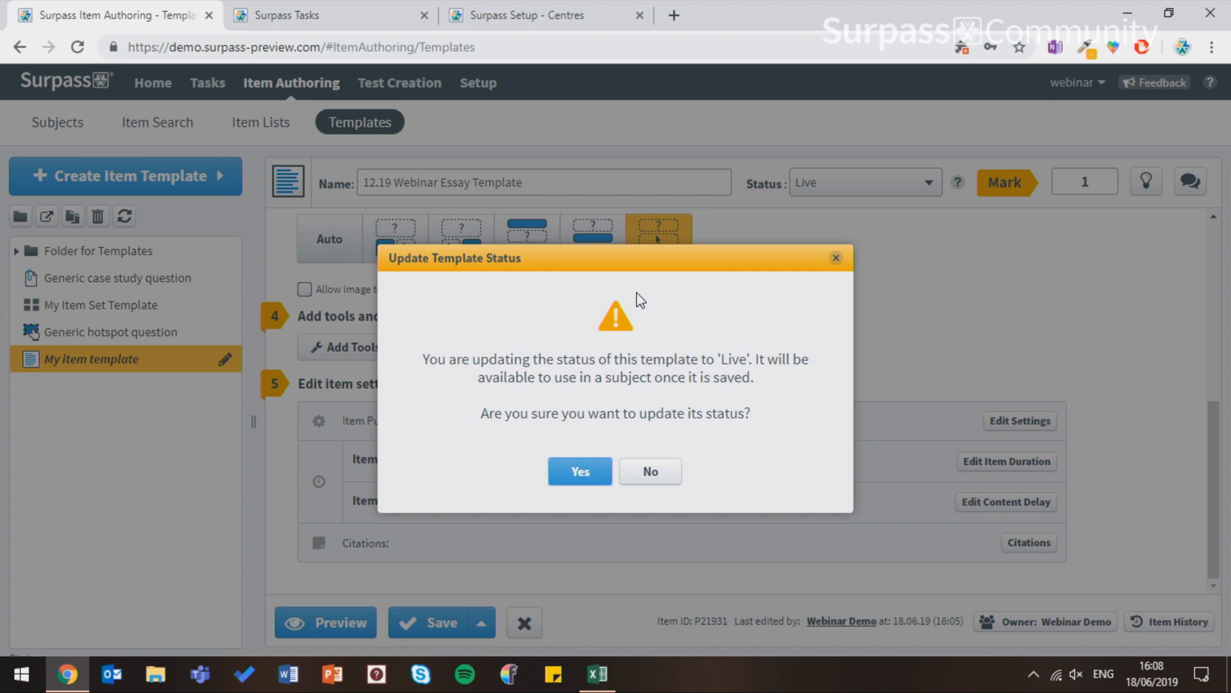
pyautogui.click(570, 482)
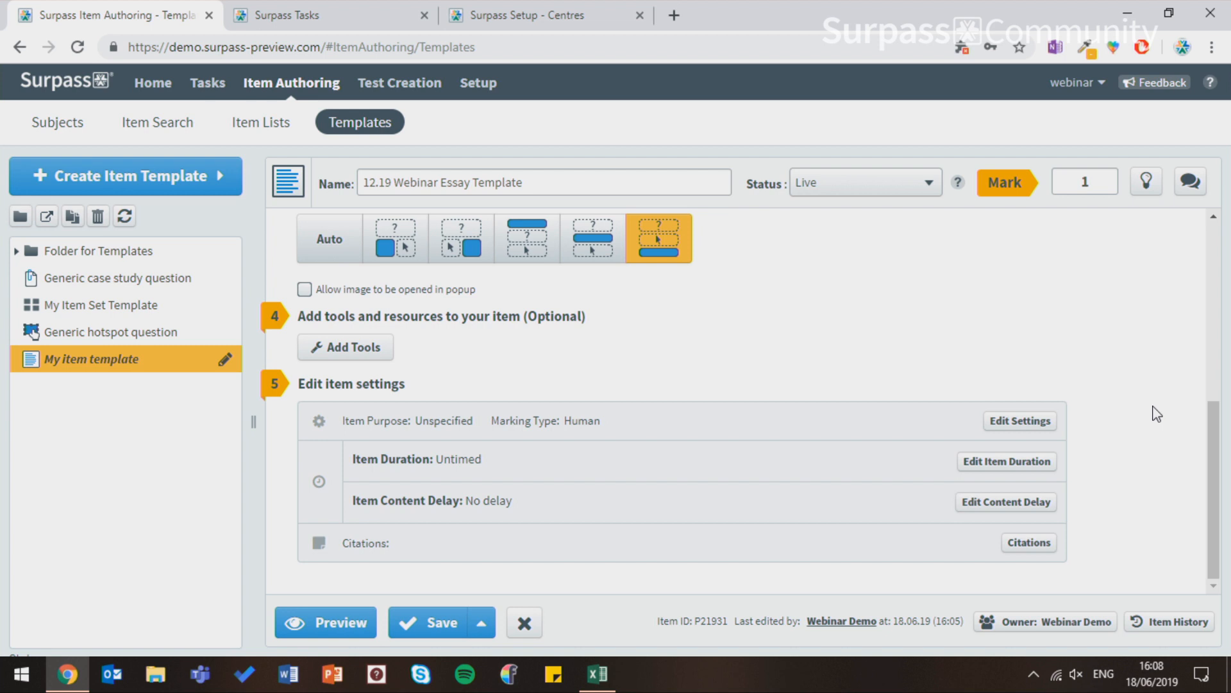
# - Add the comment "Great template!" to the essay template and save it
pyautogui.click(1190, 186)
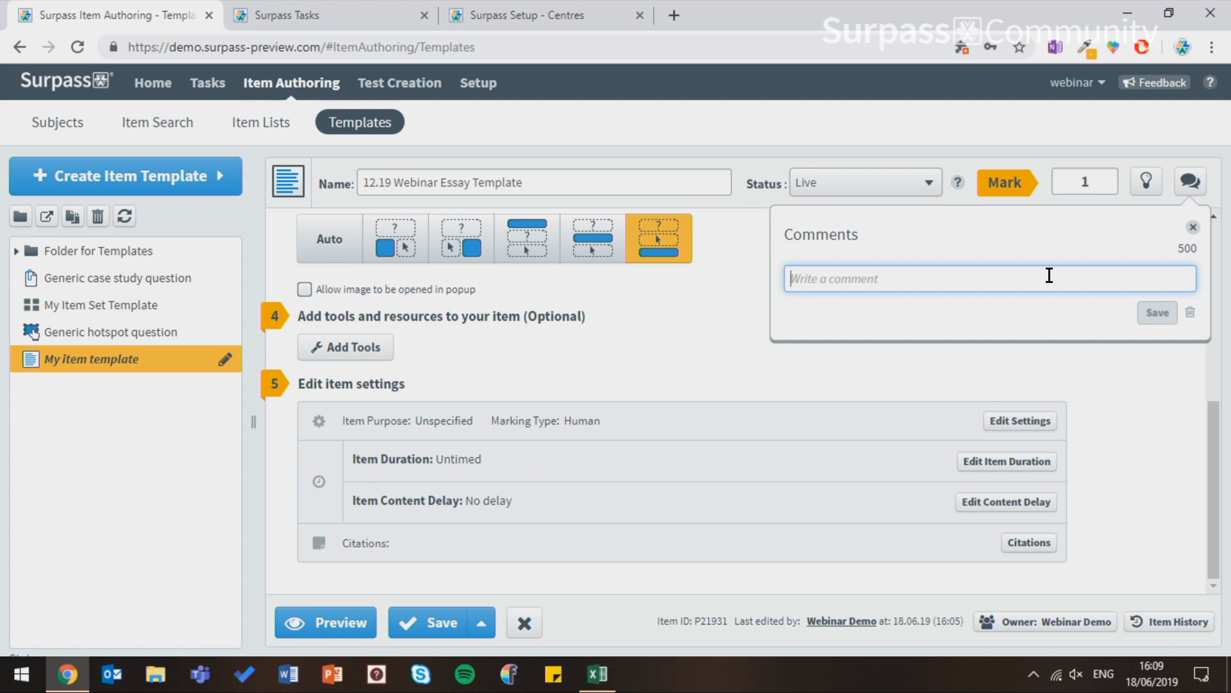
pyautogui.write('Great te')
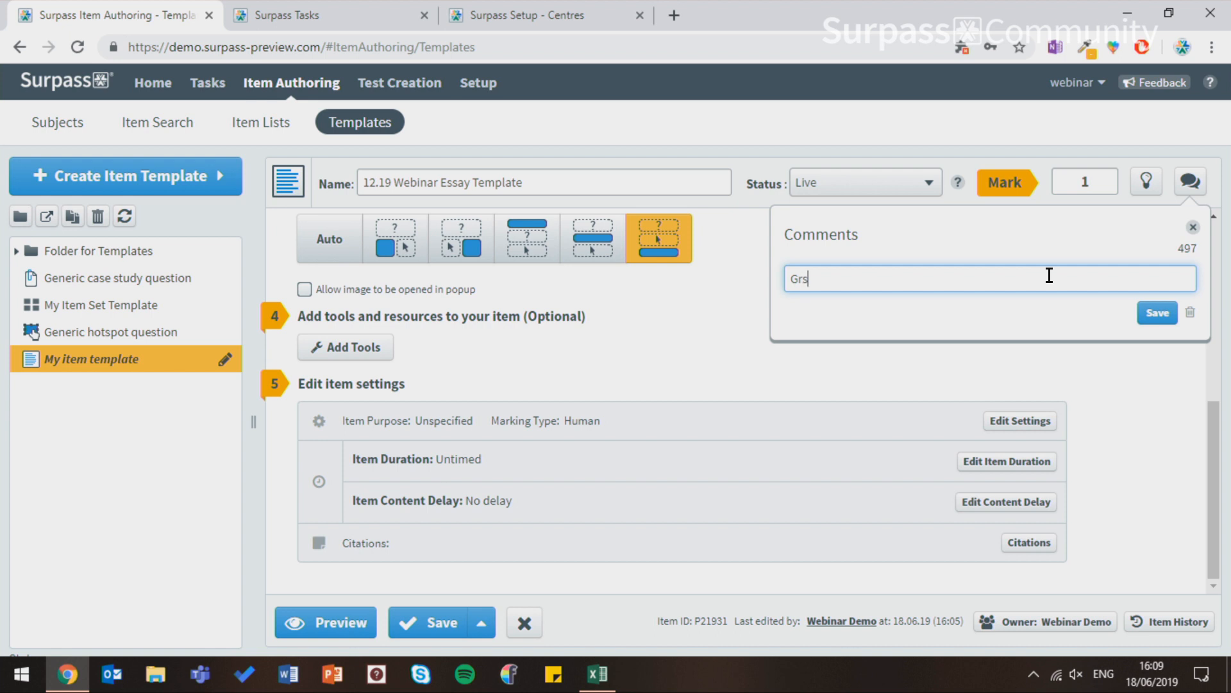
pyautogui.write('mplate!')
pyautogui.click(1157, 313)
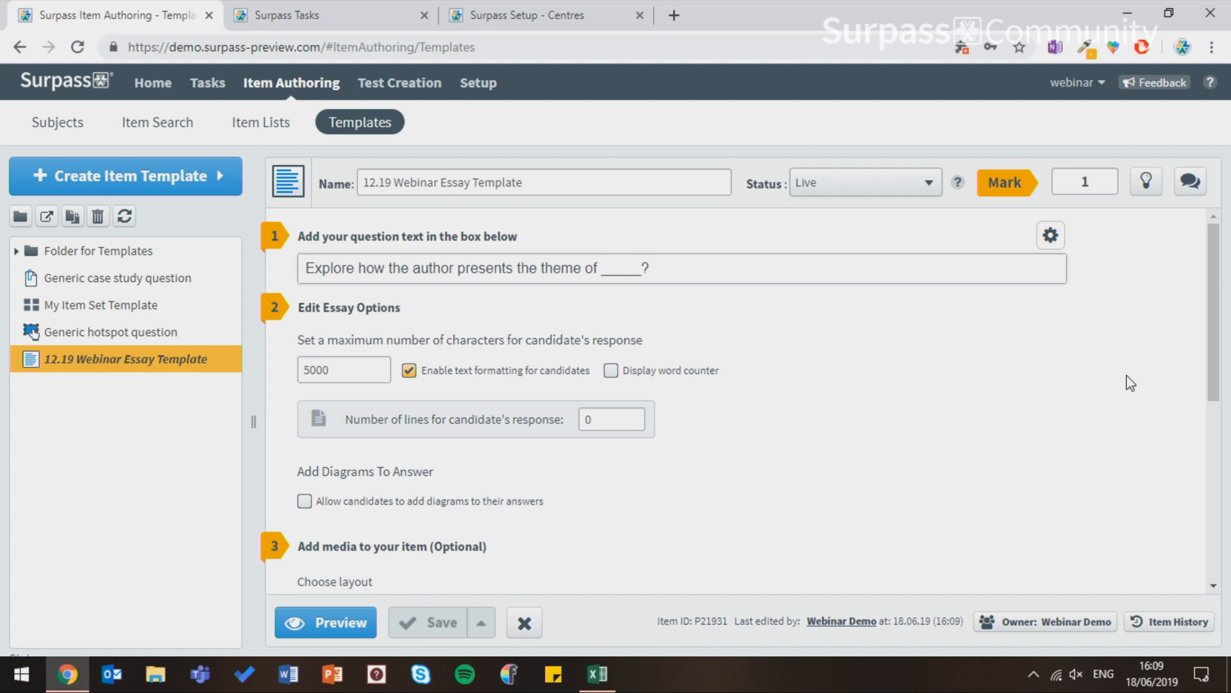
# - In the Comprehension subject, create a new essay item from the 12.19 Webinar Essay Template
pyautogui.click(51, 124)
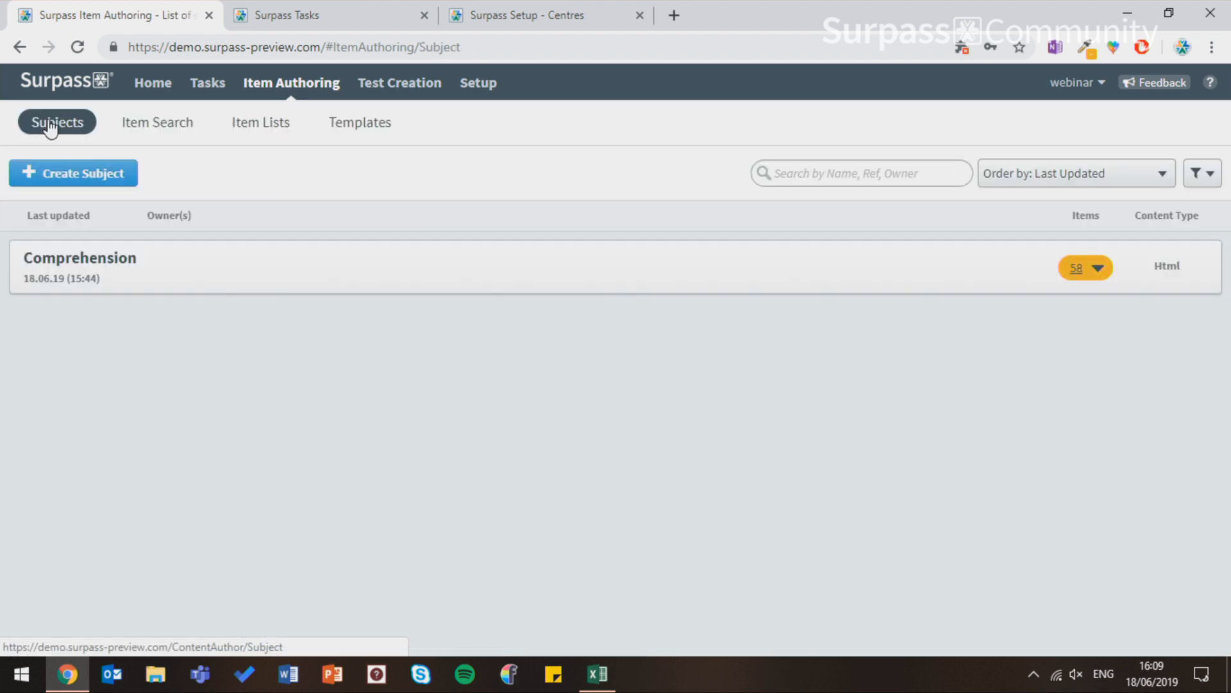
pyautogui.click(344, 277)
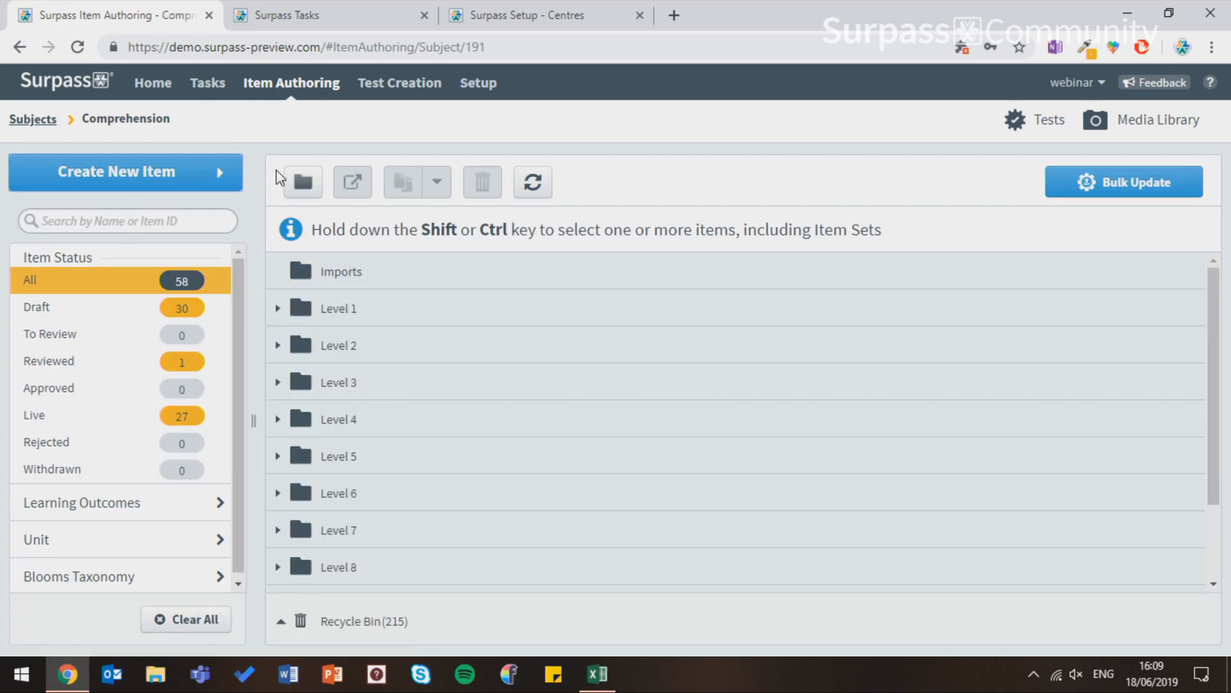
pyautogui.click(208, 174)
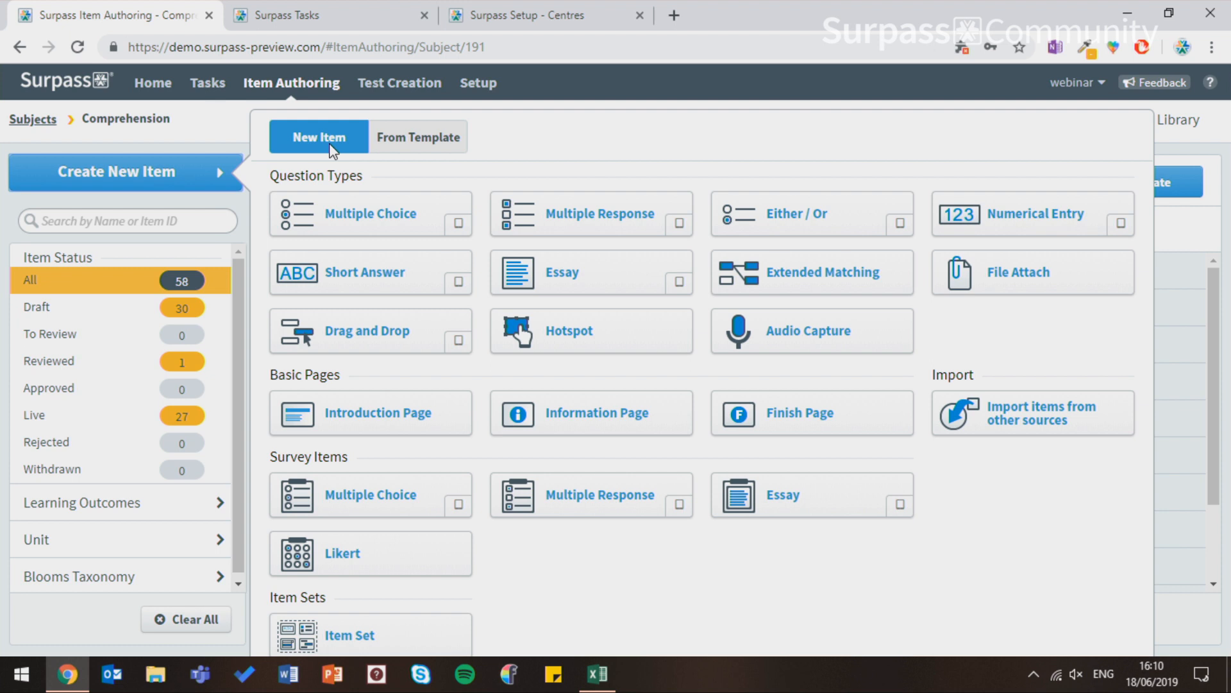
pyautogui.click(452, 151)
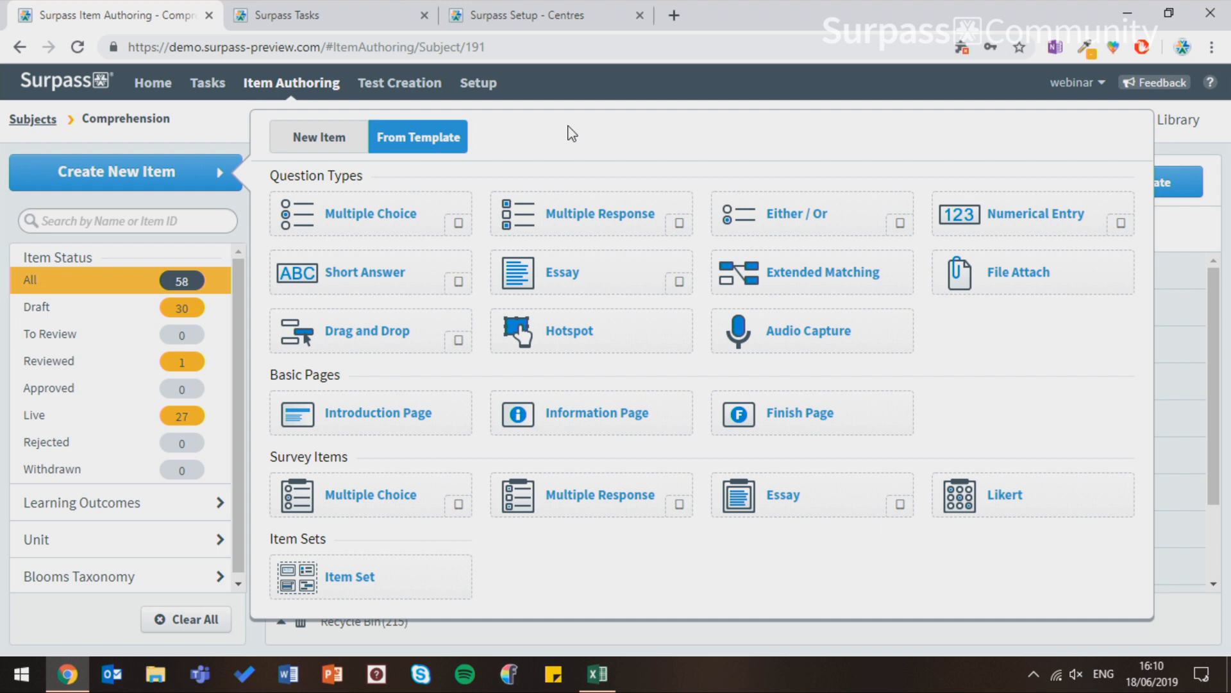
pyautogui.click(617, 287)
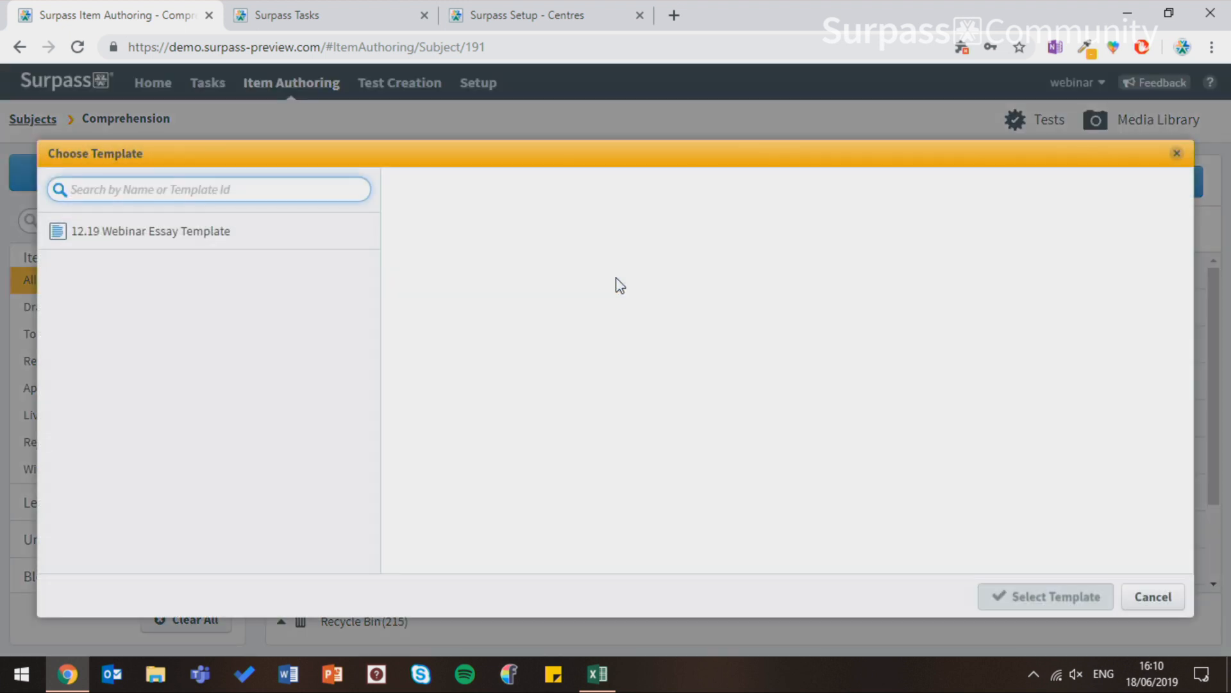
pyautogui.click(260, 304)
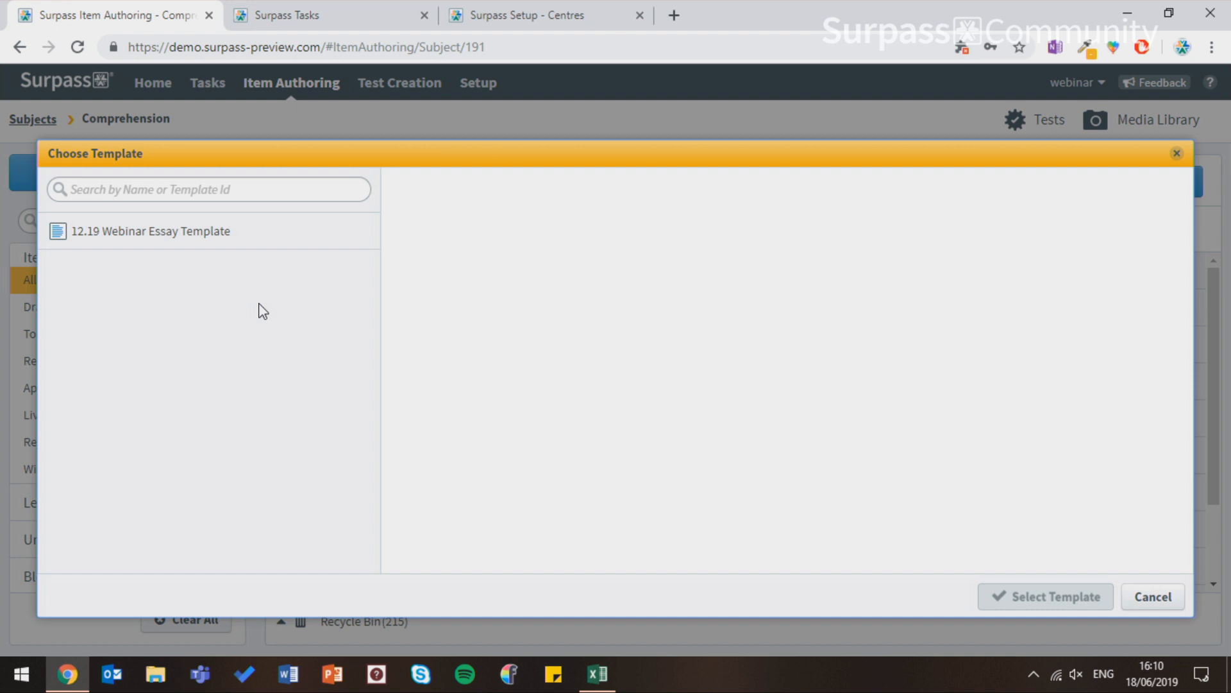
pyautogui.click(301, 241)
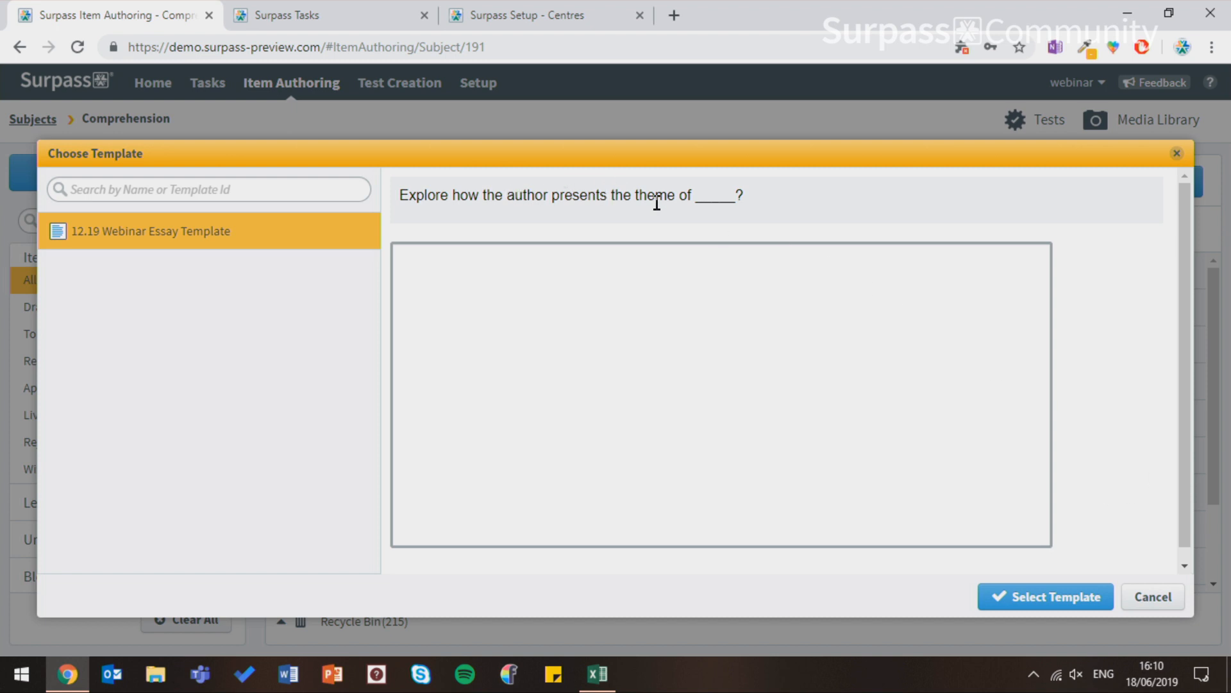
pyautogui.click(1065, 599)
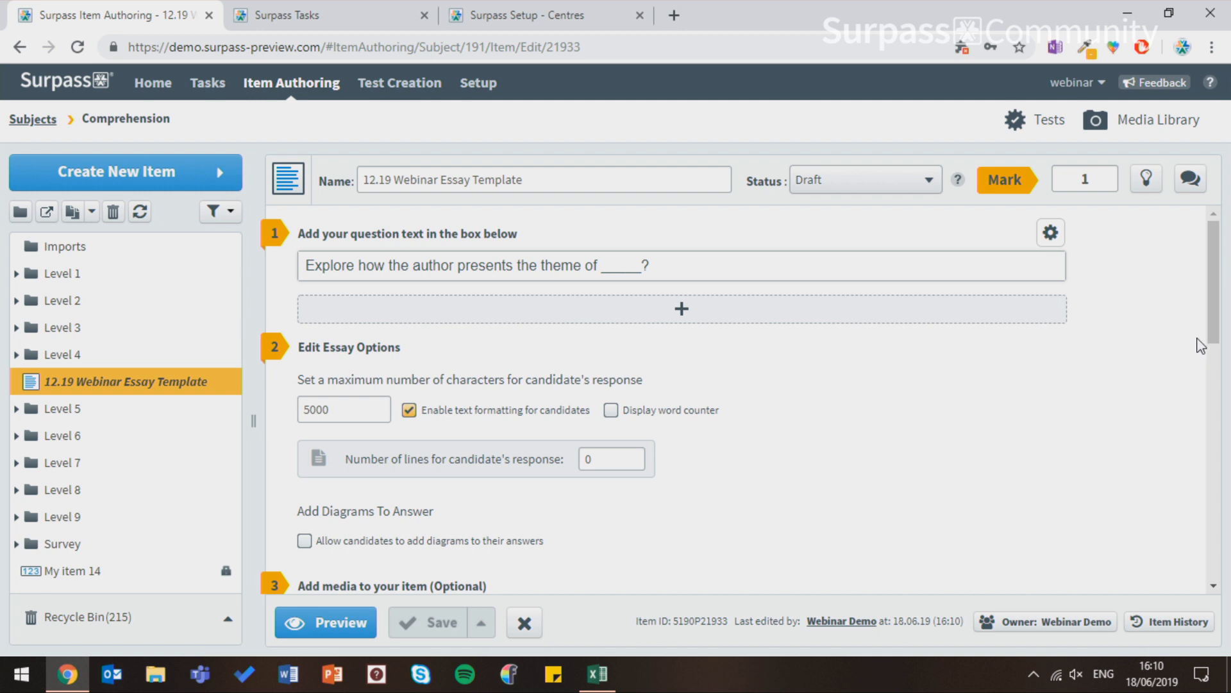
# - Replace the blank in the item's question text with "power in this extract"
pyautogui.scroll(-1, 1219, 324)
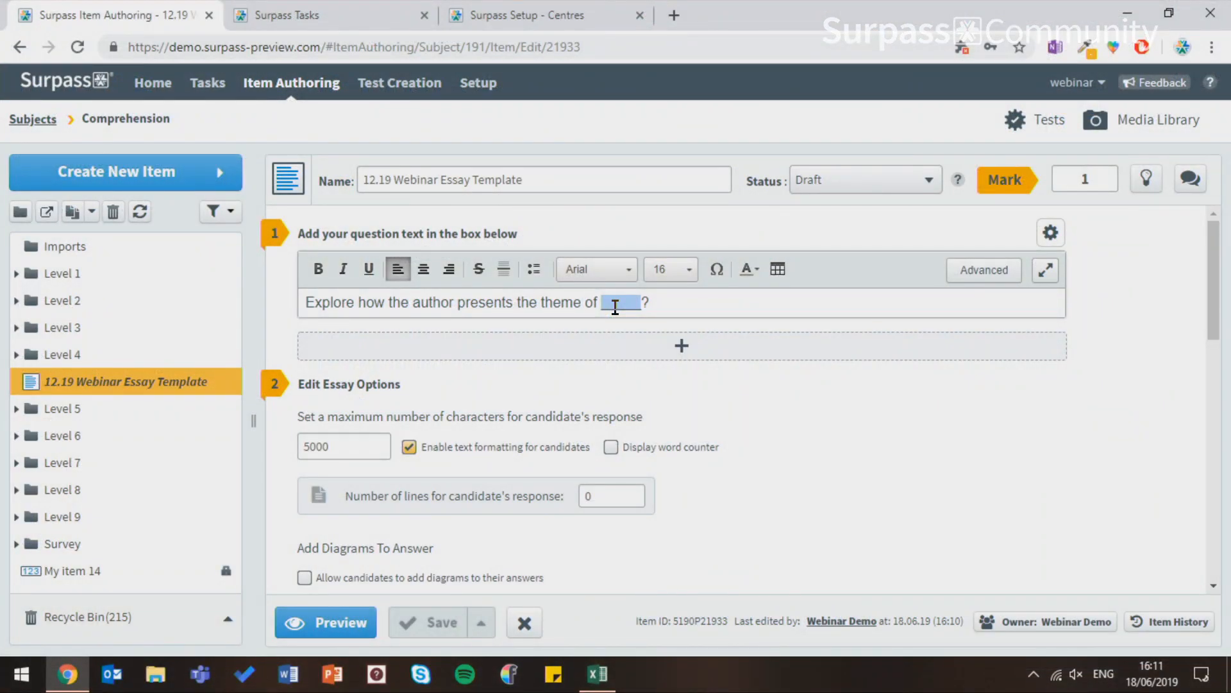
pyautogui.write('power in t')
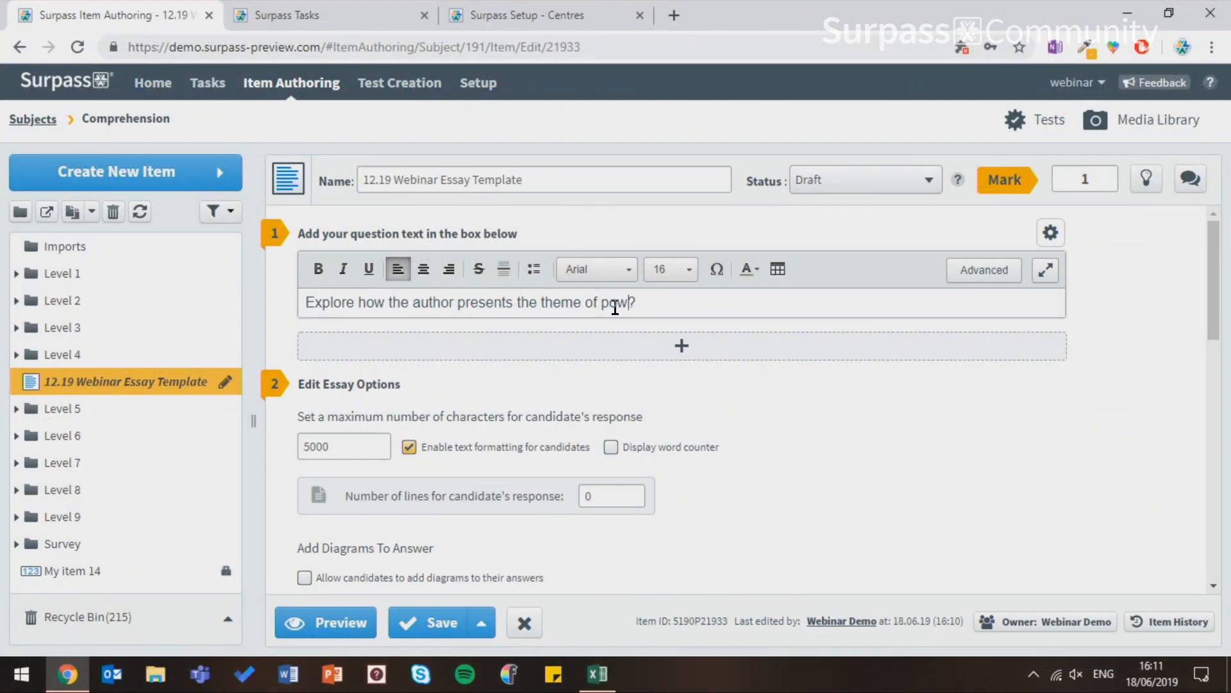
pyautogui.write('his extract')
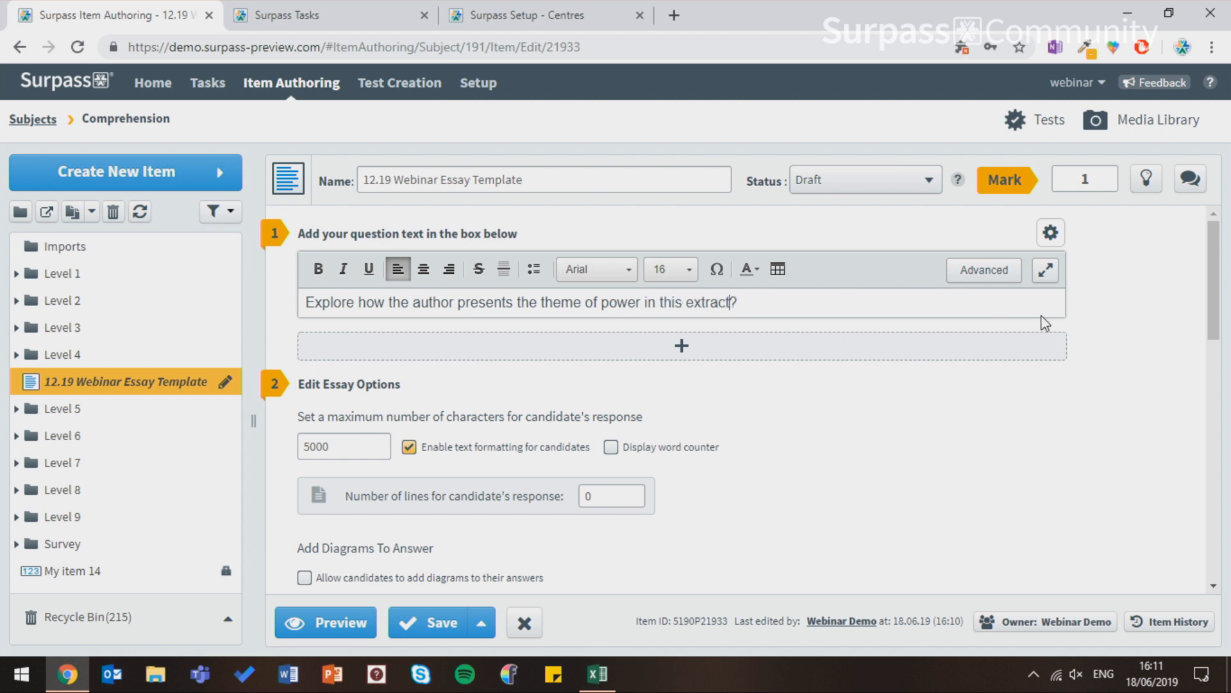
pyautogui.click(1132, 294)
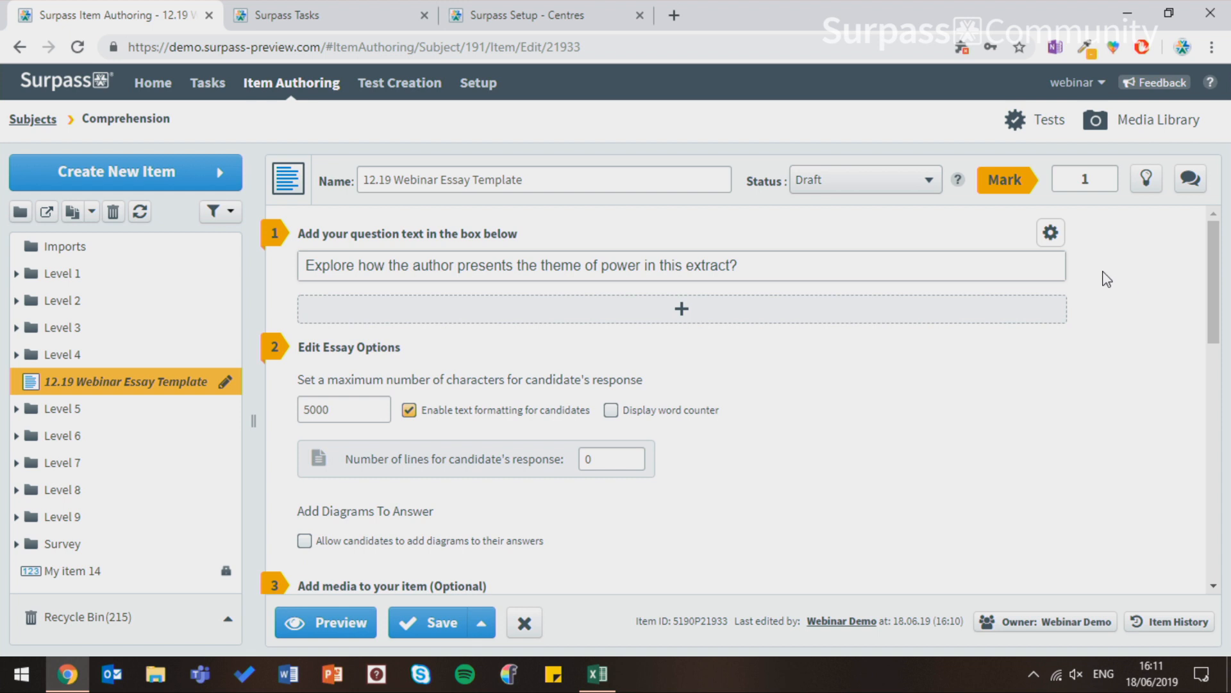
# - Add the Othello PDF from the media library to the question as source material
pyautogui.click(1052, 236)
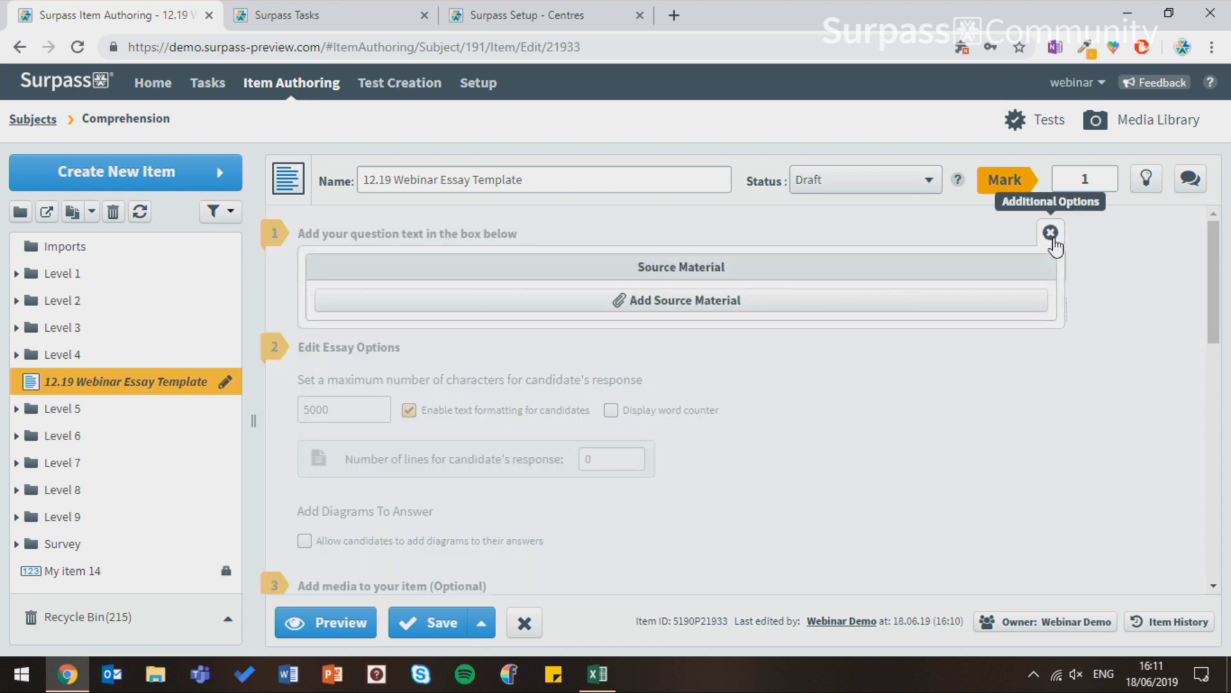
pyautogui.click(644, 302)
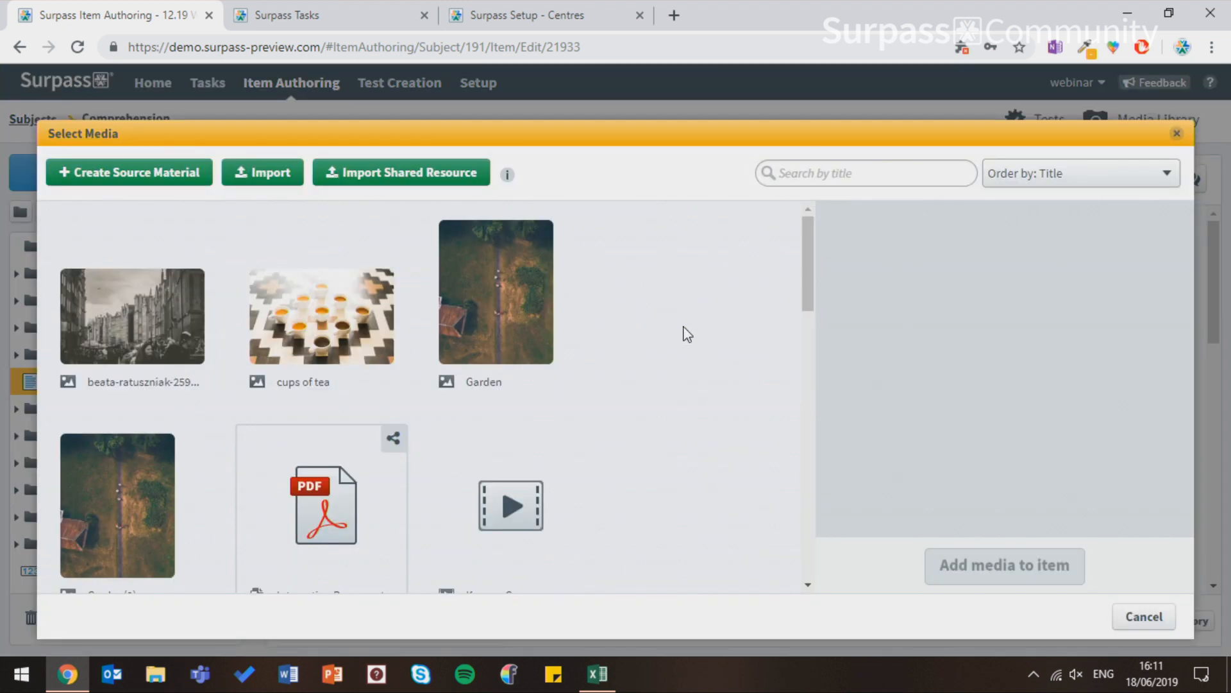
pyautogui.moveTo(806, 284); pyautogui.dragTo(812, 461)
pyautogui.click(309, 449)
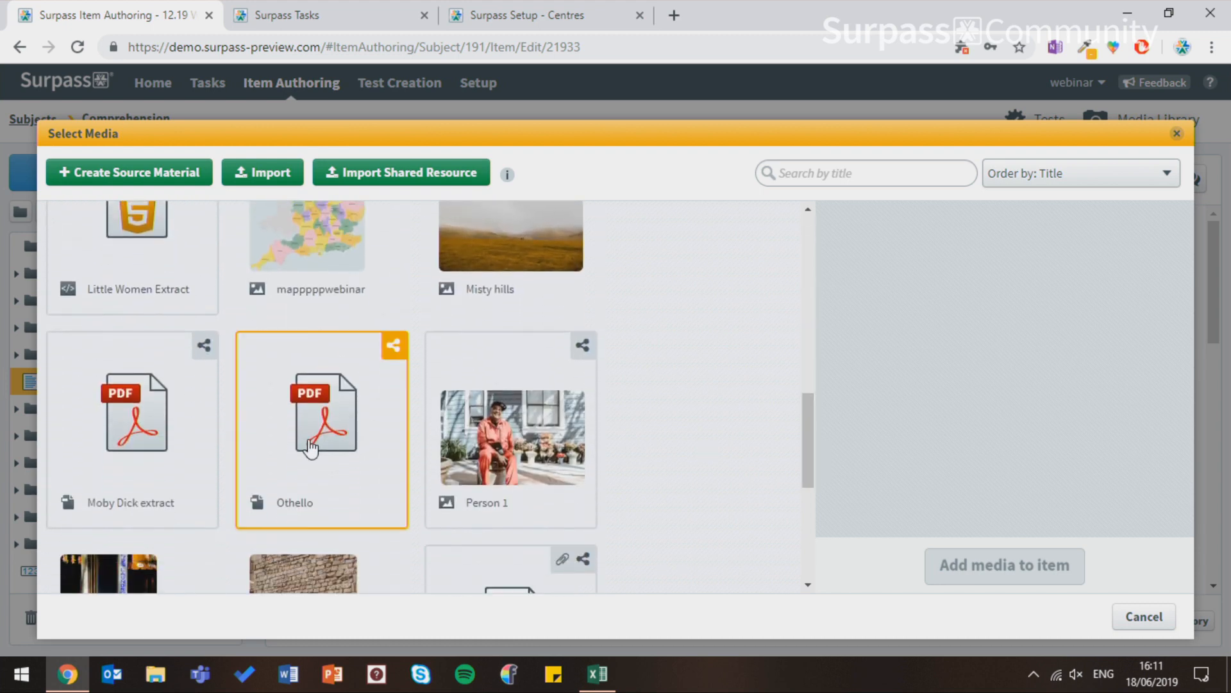
pyautogui.click(1015, 574)
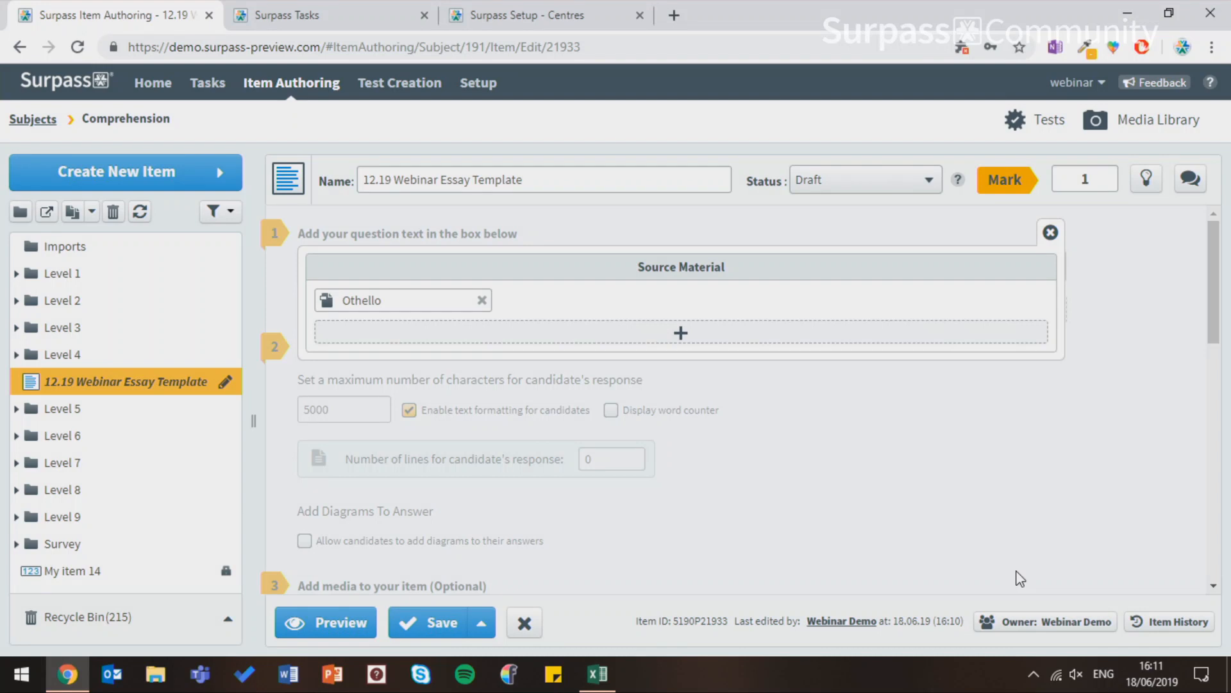
pyautogui.click(1050, 233)
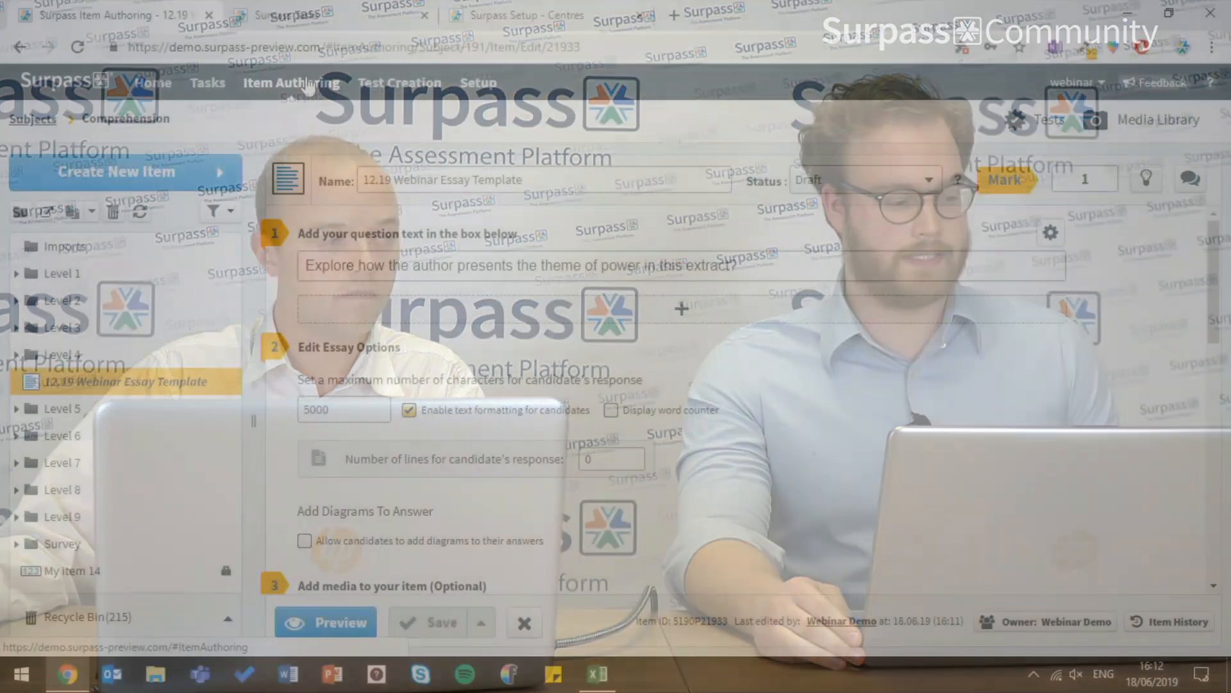
# - Return to the item authoring templates and open the list of component templates
pyautogui.click(307, 84)
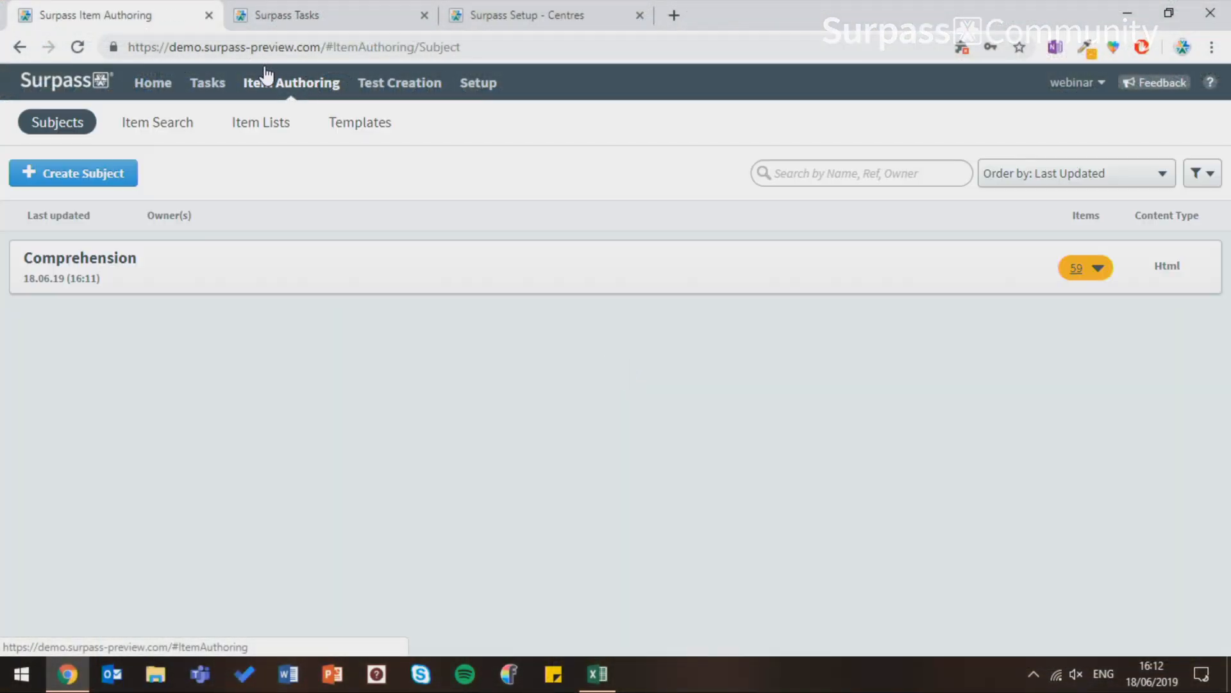
pyautogui.click(357, 123)
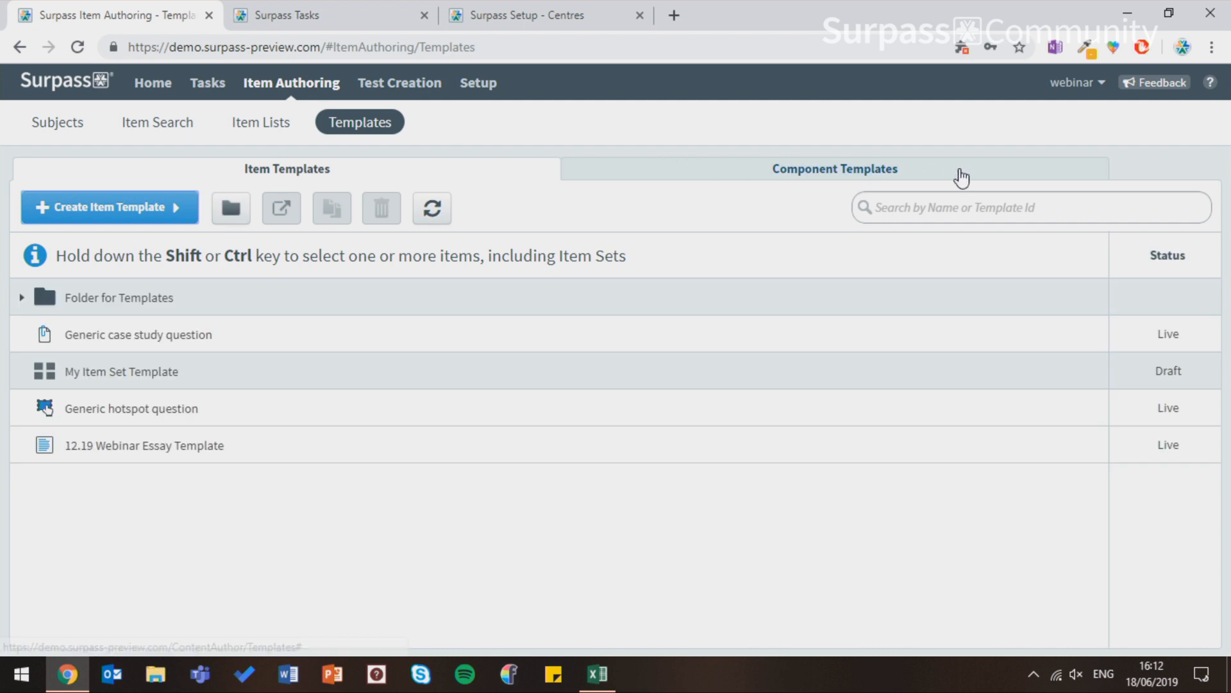
pyautogui.click(961, 176)
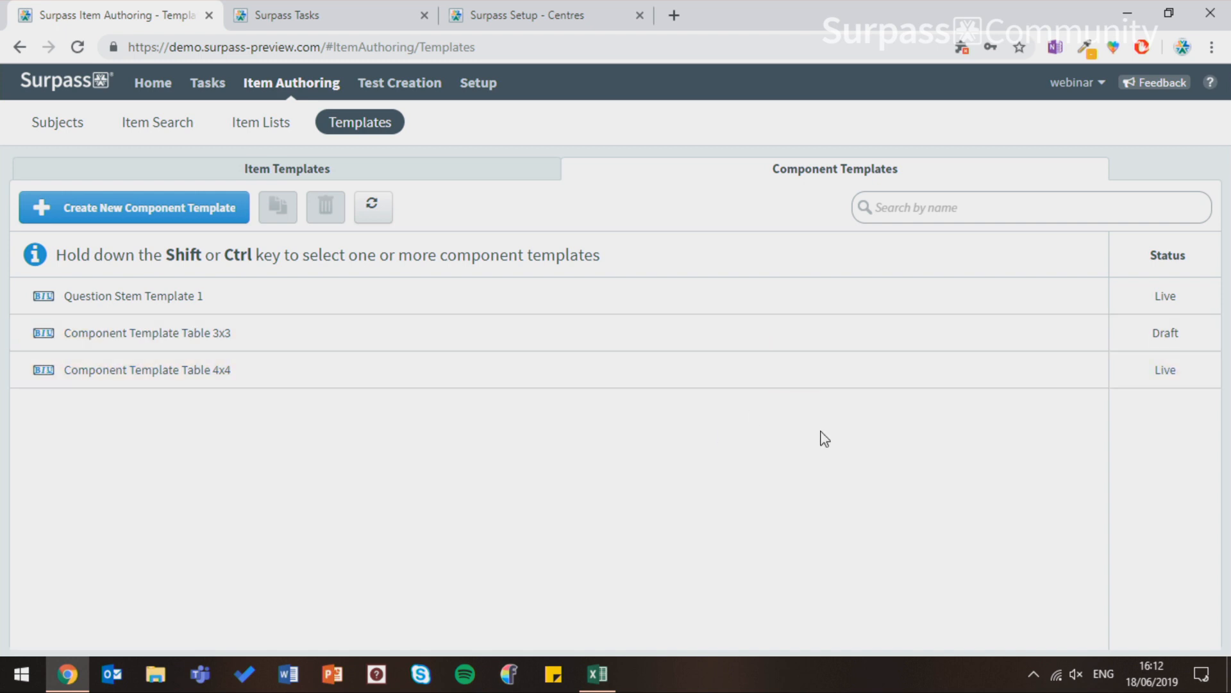
# - Create a new component template that begins with the line "In your answer, make sure to refer to:"
pyautogui.click(191, 225)
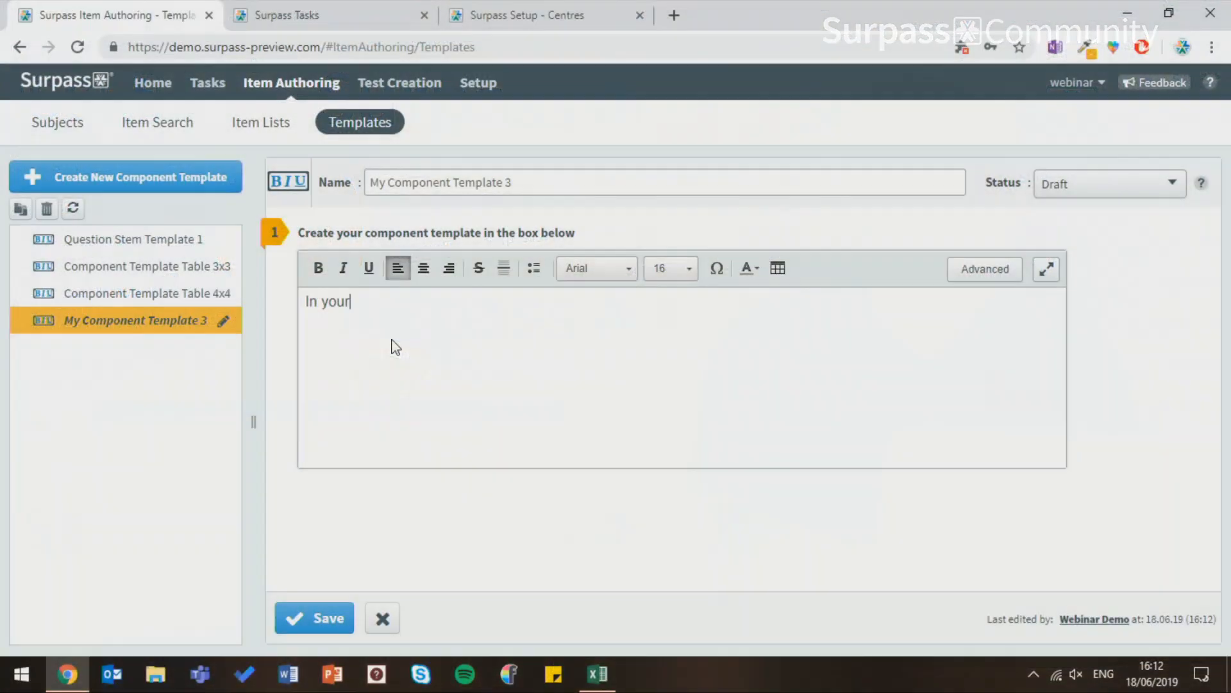
pyautogui.write('answer, make sure to ')
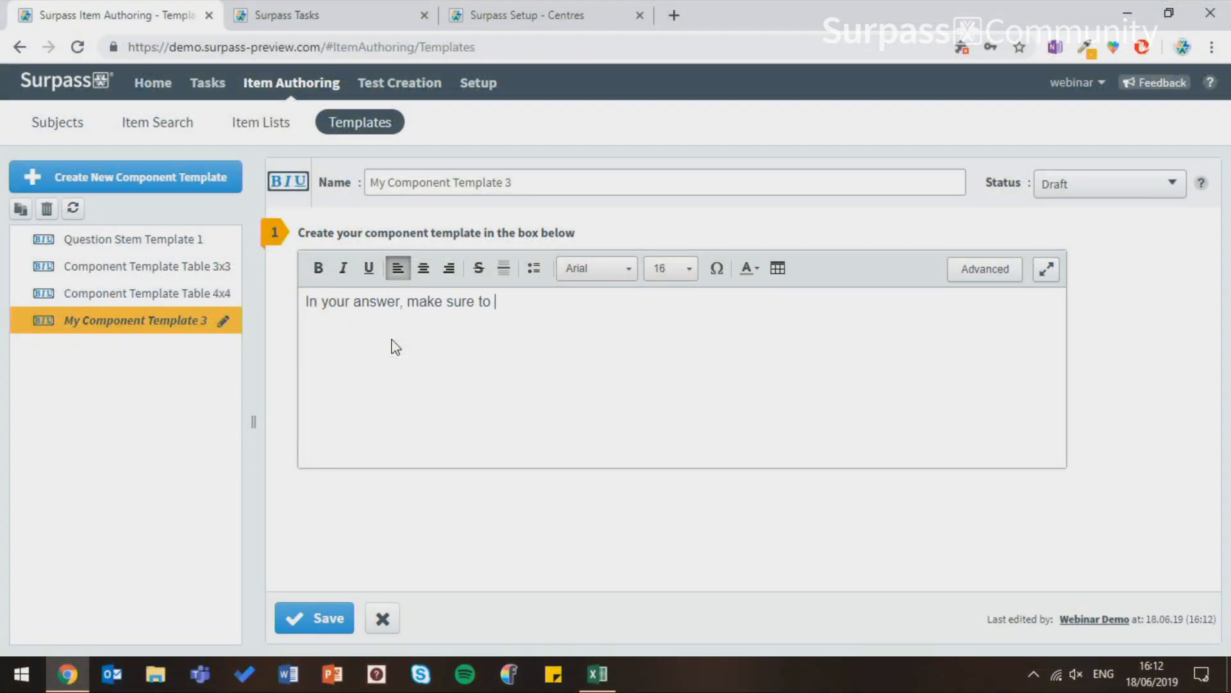
pyautogui.write('refer to:')
pyautogui.press('Return')
# - Add a bulleted list reading "the author's use of language", "how the text is structured" and "the specific form of the extract"
pyautogui.click(535, 268)
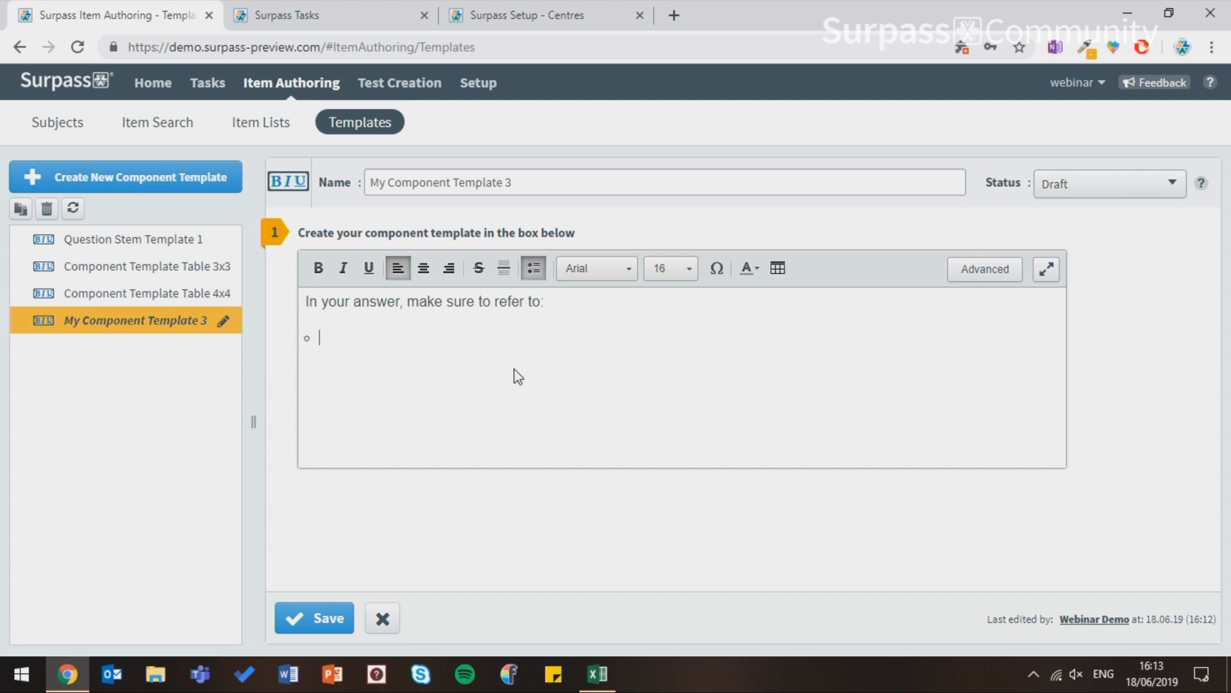
pyautogui.write('the author;s use')
pyautogui.press('BackSpace')
pyautogui.press('BackSpace')
pyautogui.press('BackSpace')
pyautogui.press('BackSpace')
pyautogui.write('use of language how the te')
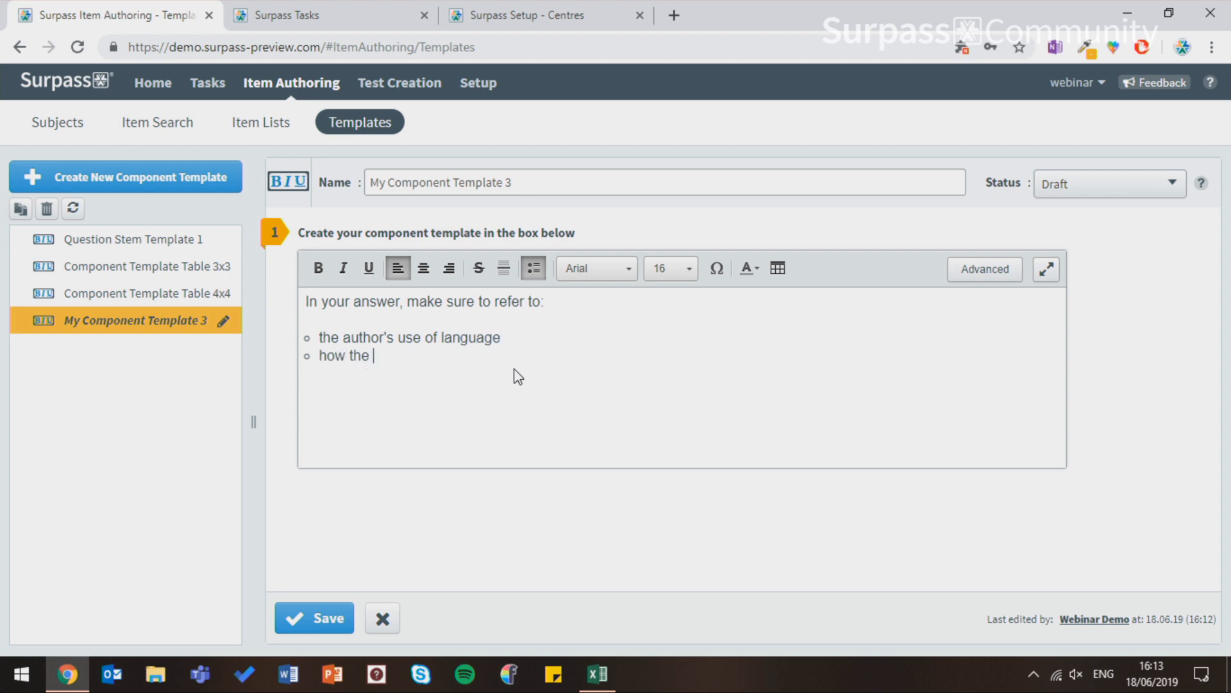
pyautogui.write('xt is structured')
pyautogui.press('Return')
pyautogui.write('the specific form of the extract')
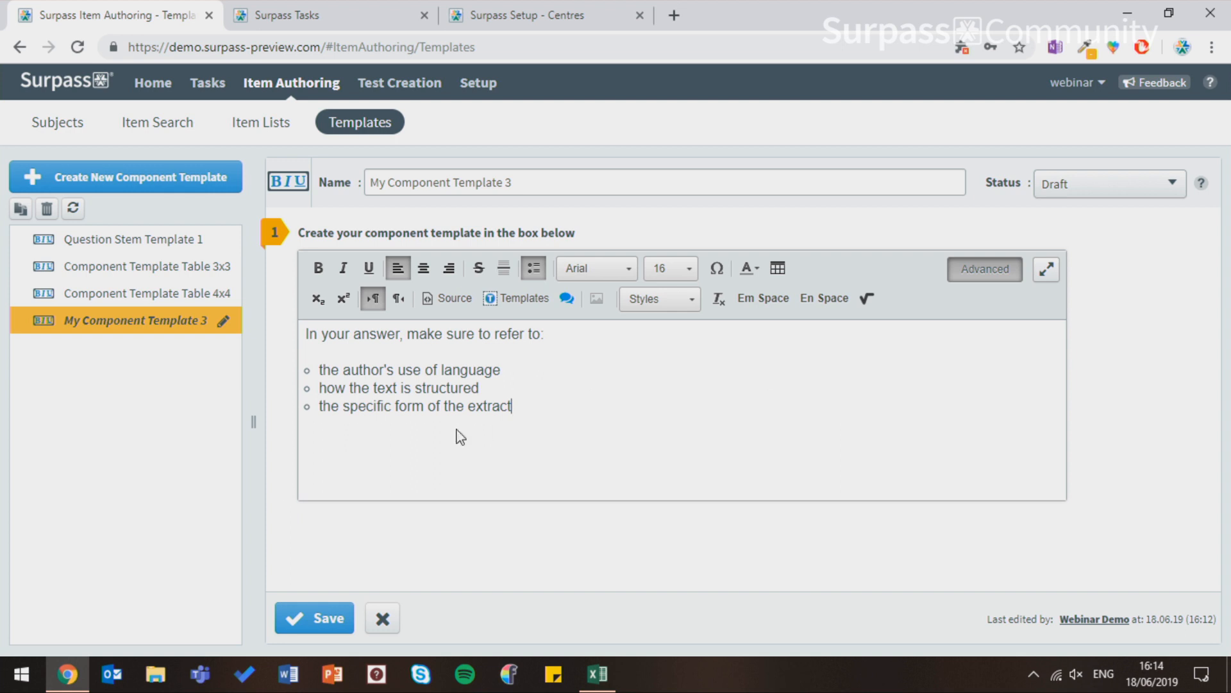
# - View the HTML source of the component template's text and return to the formatted view
pyautogui.click(444, 300)
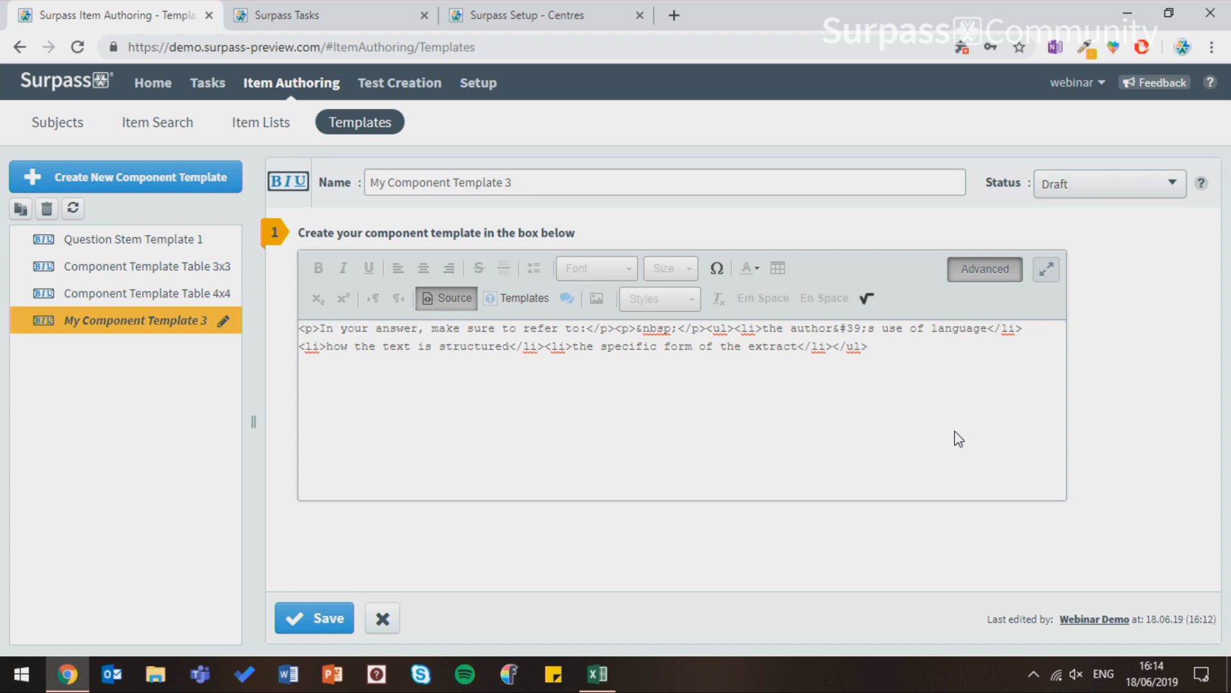
pyautogui.click(445, 297)
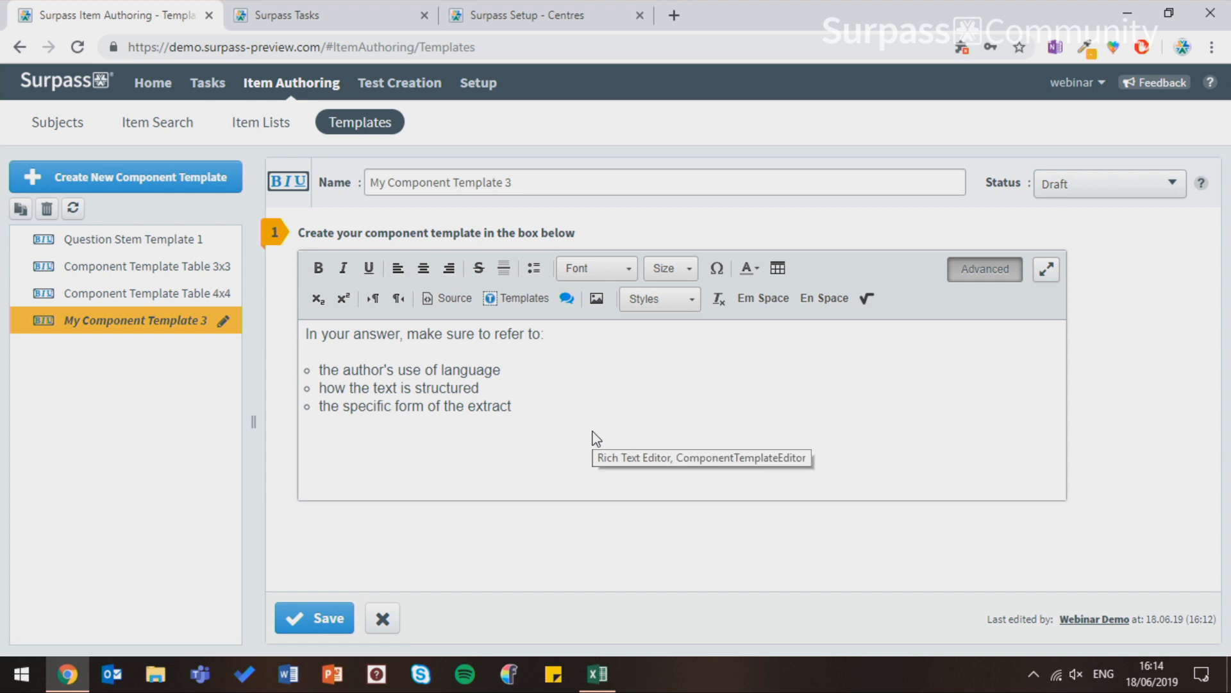
pyautogui.click(624, 438)
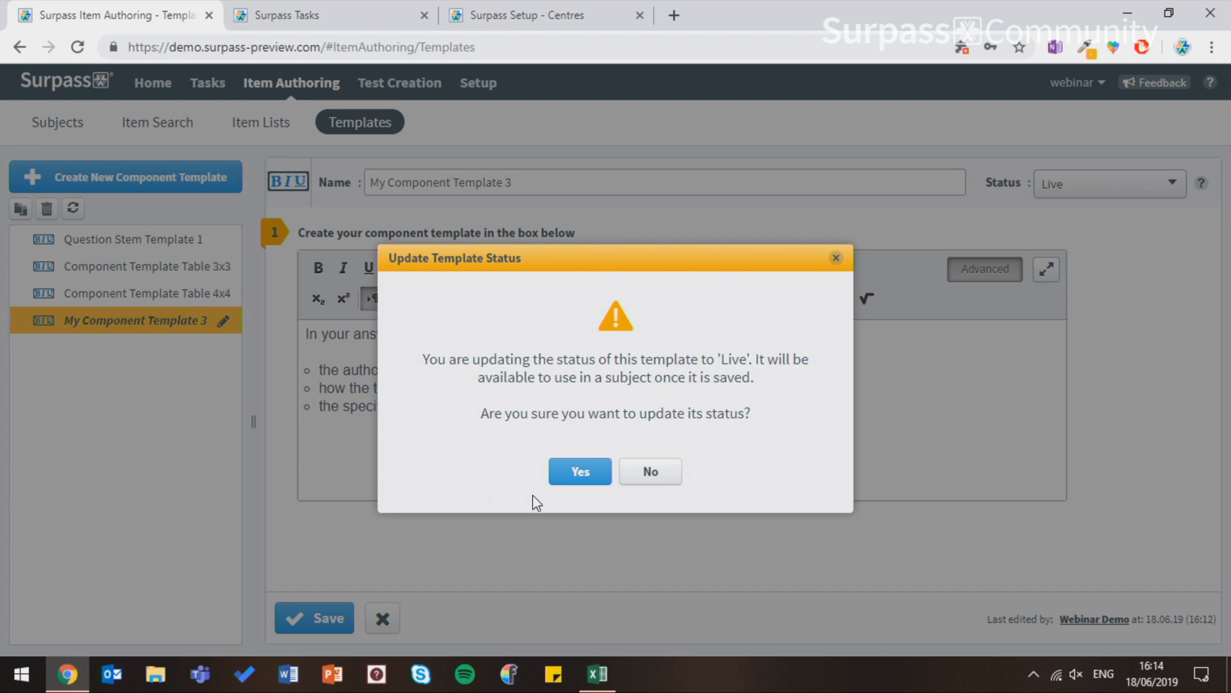
# - Set the component template's status to Live and save it
pyautogui.click(578, 473)
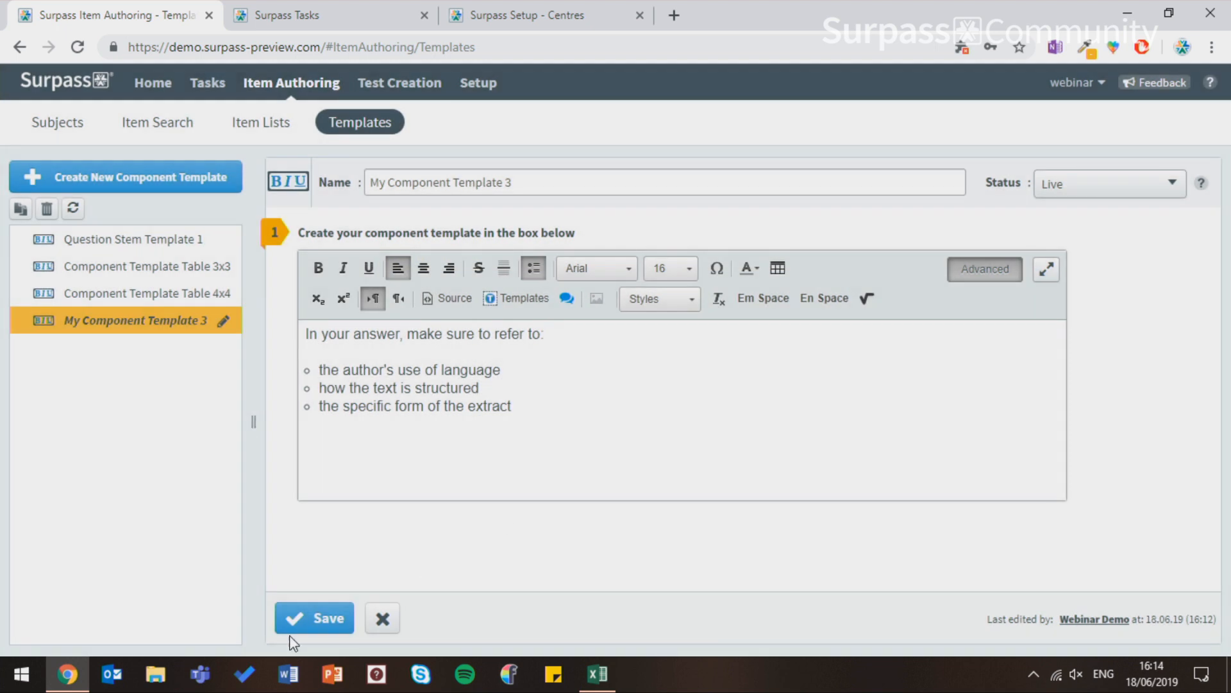
pyautogui.click(313, 622)
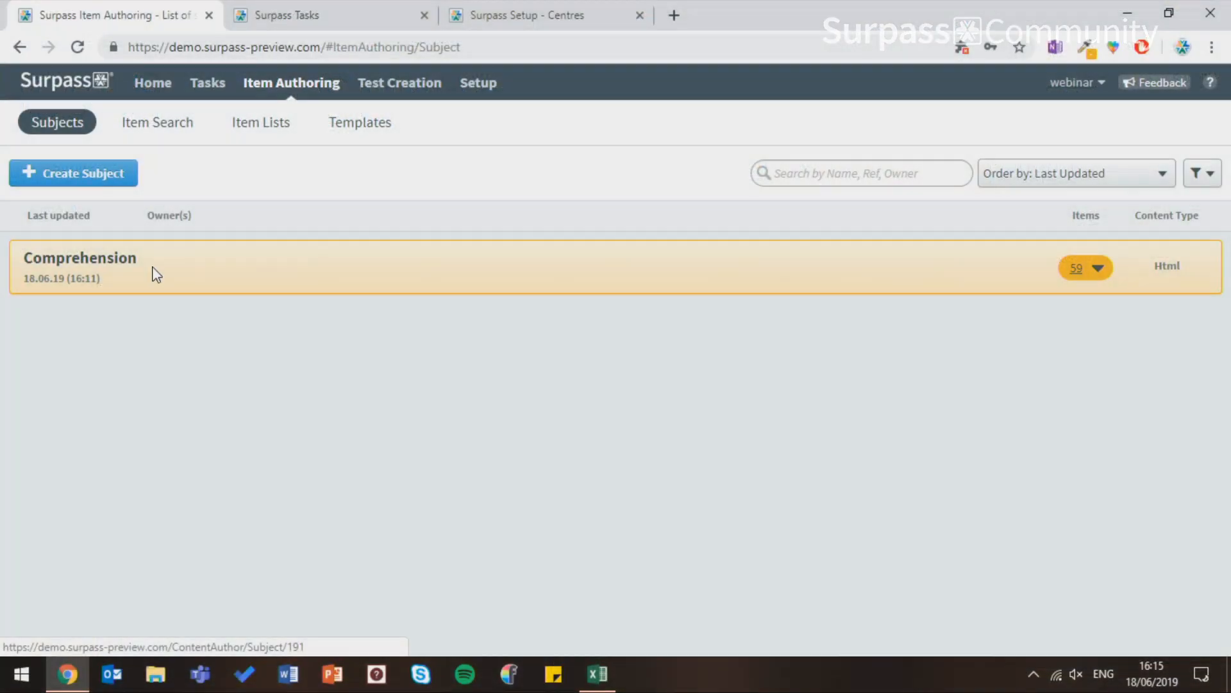
# - Open the 12.19 Webinar Essay Template item in the Comprehension subject
pyautogui.click(151, 272)
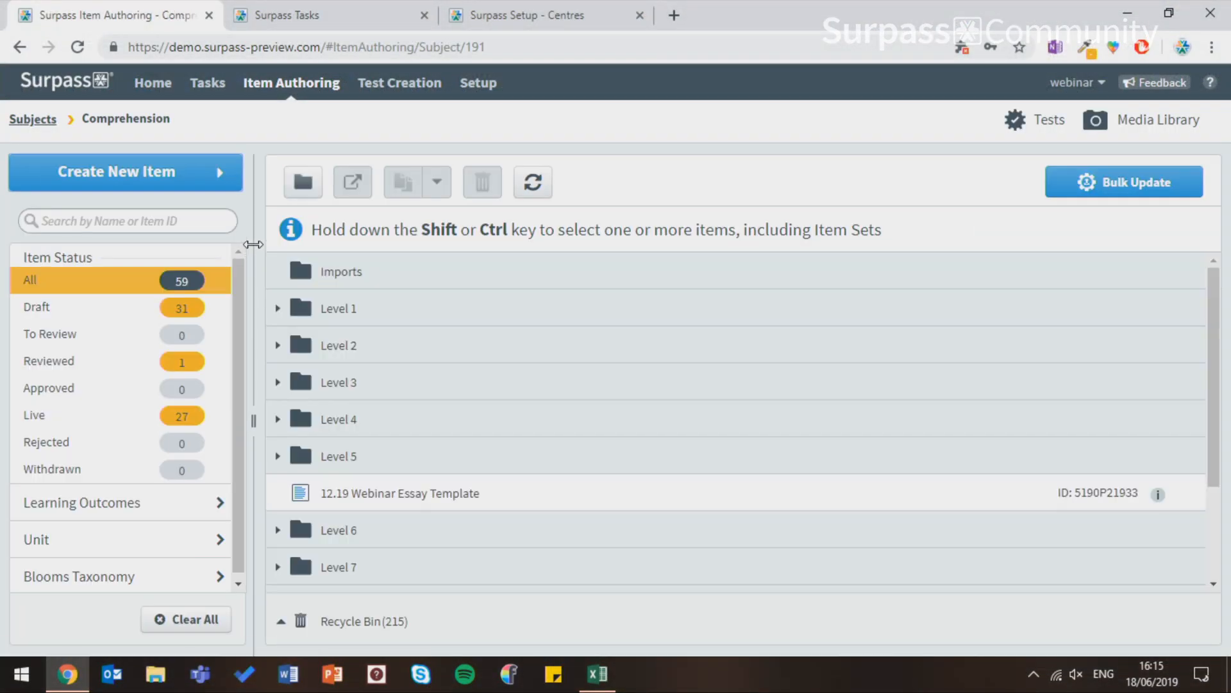
pyautogui.click(399, 495)
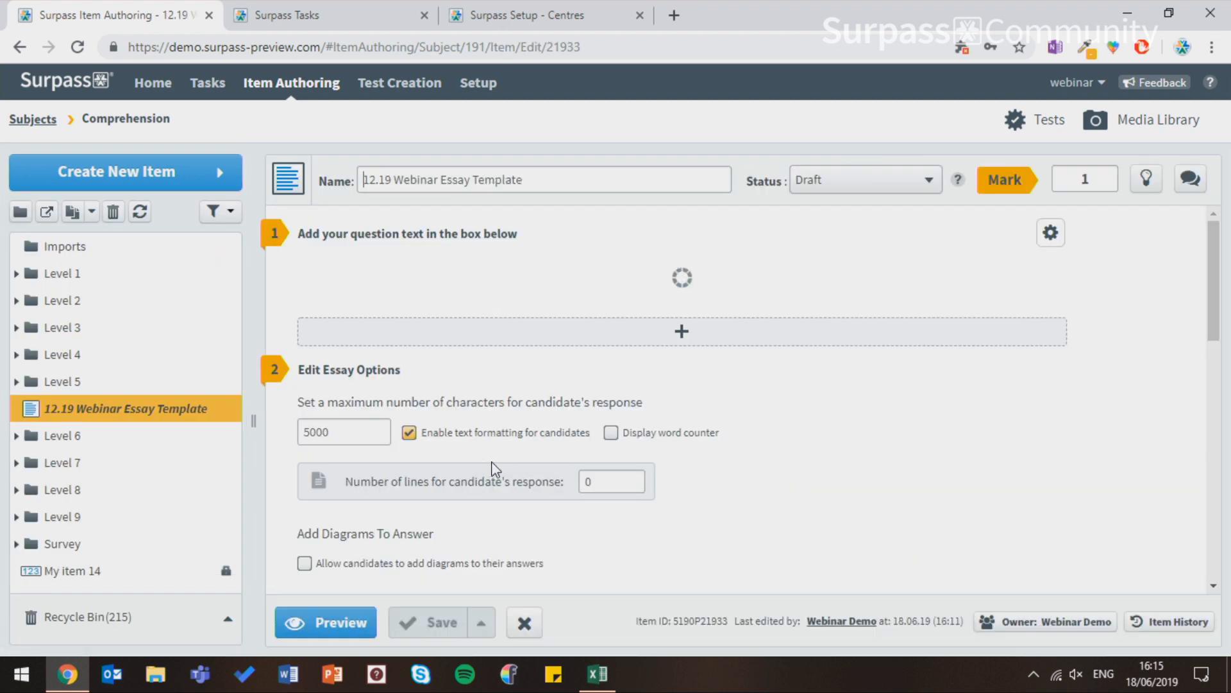
pyautogui.scroll(-1, 1116, 268)
pyautogui.scroll(1, 632, 324)
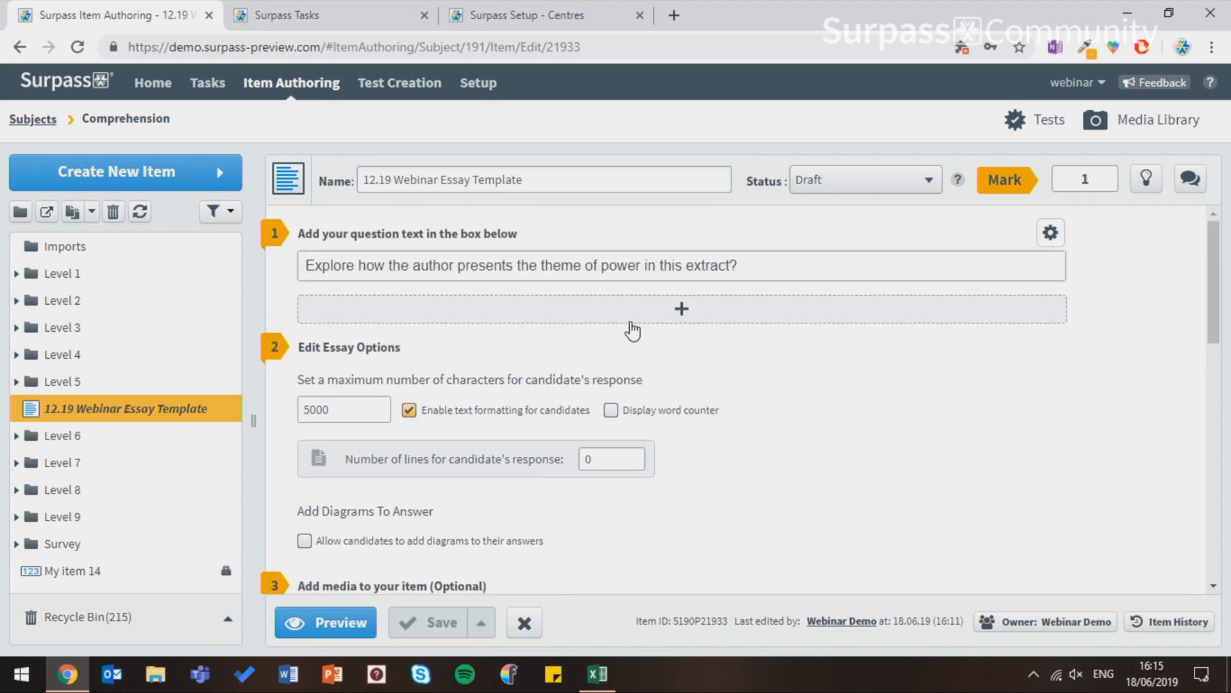
# - Add a second question text component to the essay item and insert My Component Template 3 into it
pyautogui.click(585, 321)
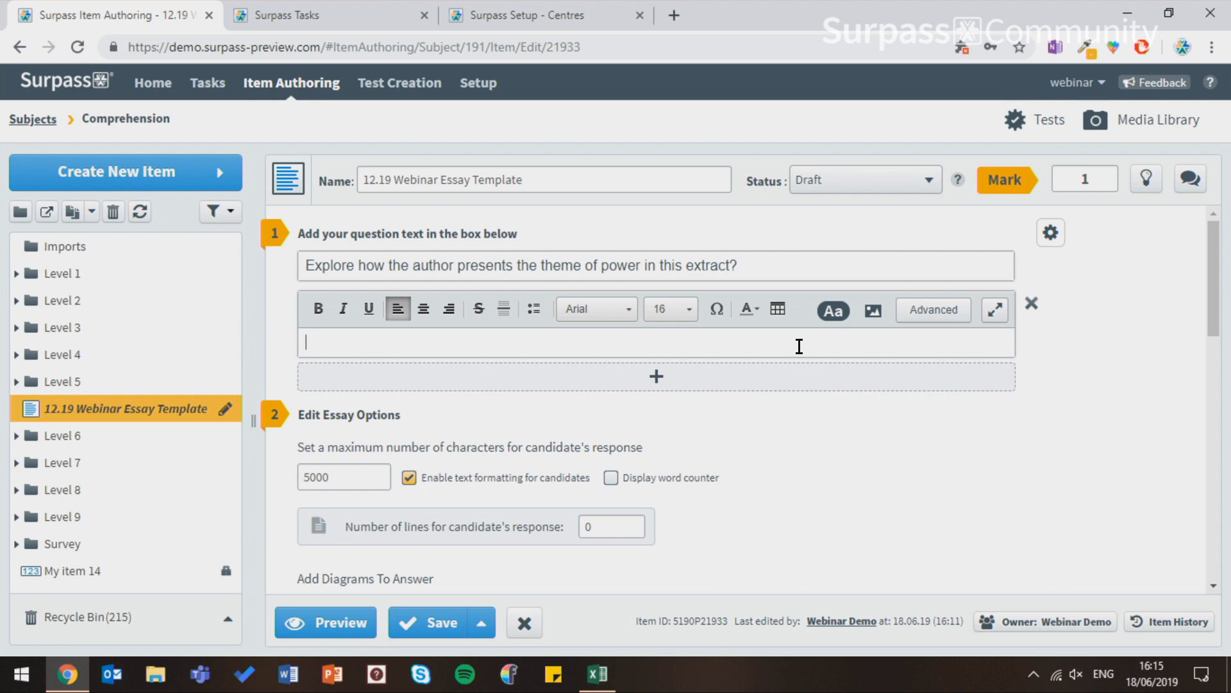
pyautogui.click(934, 314)
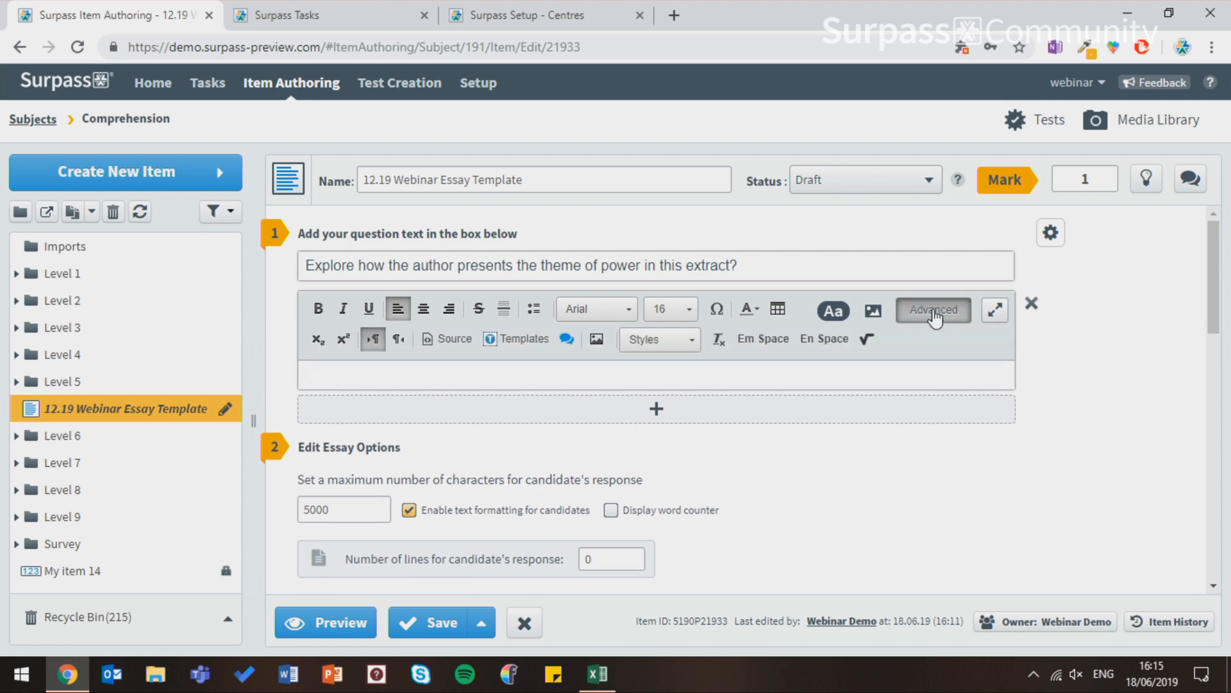
pyautogui.click(515, 346)
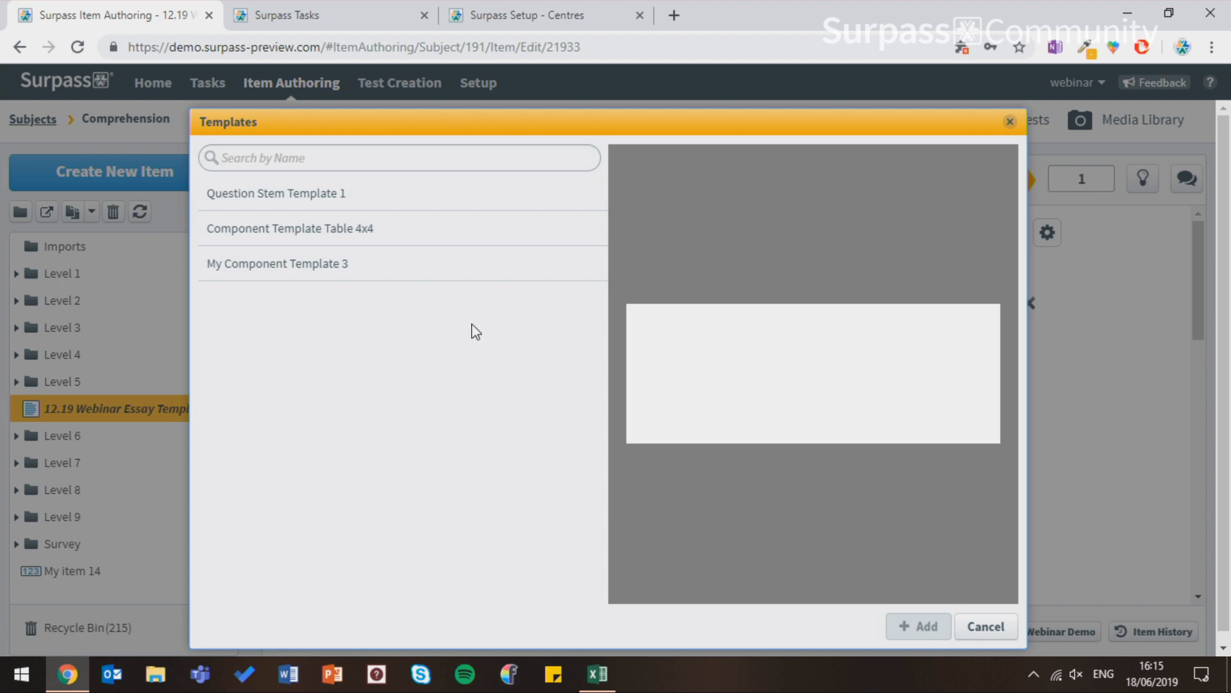
pyautogui.click(452, 275)
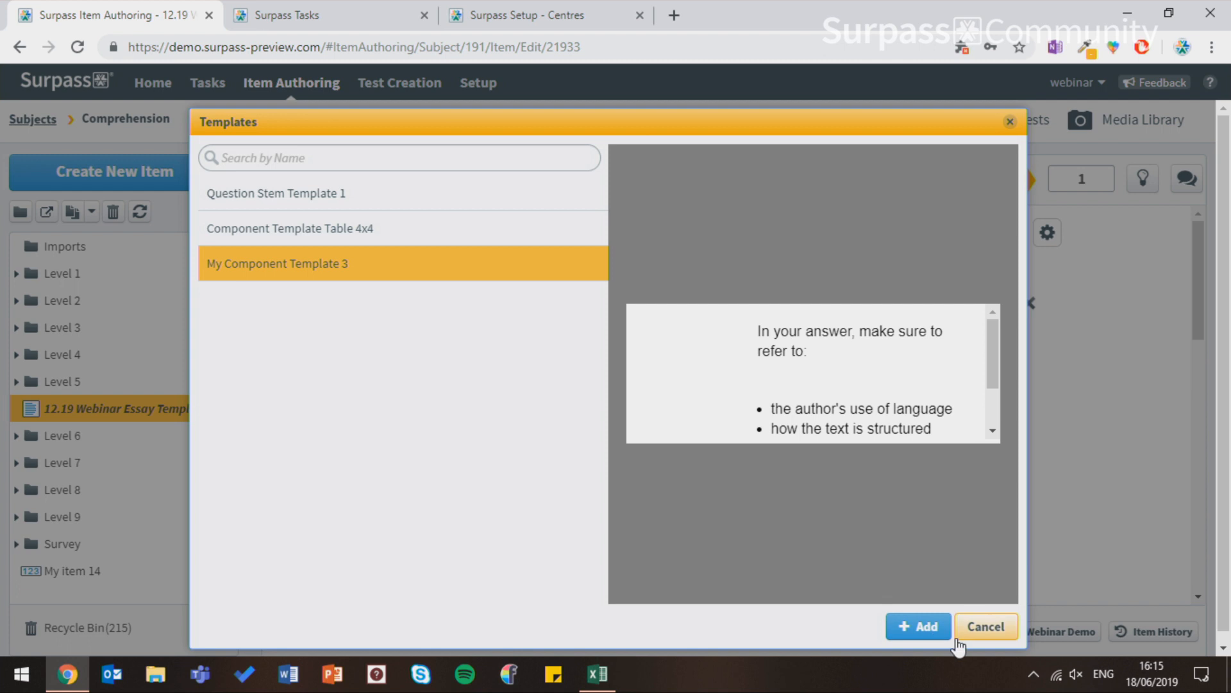
pyautogui.click(910, 631)
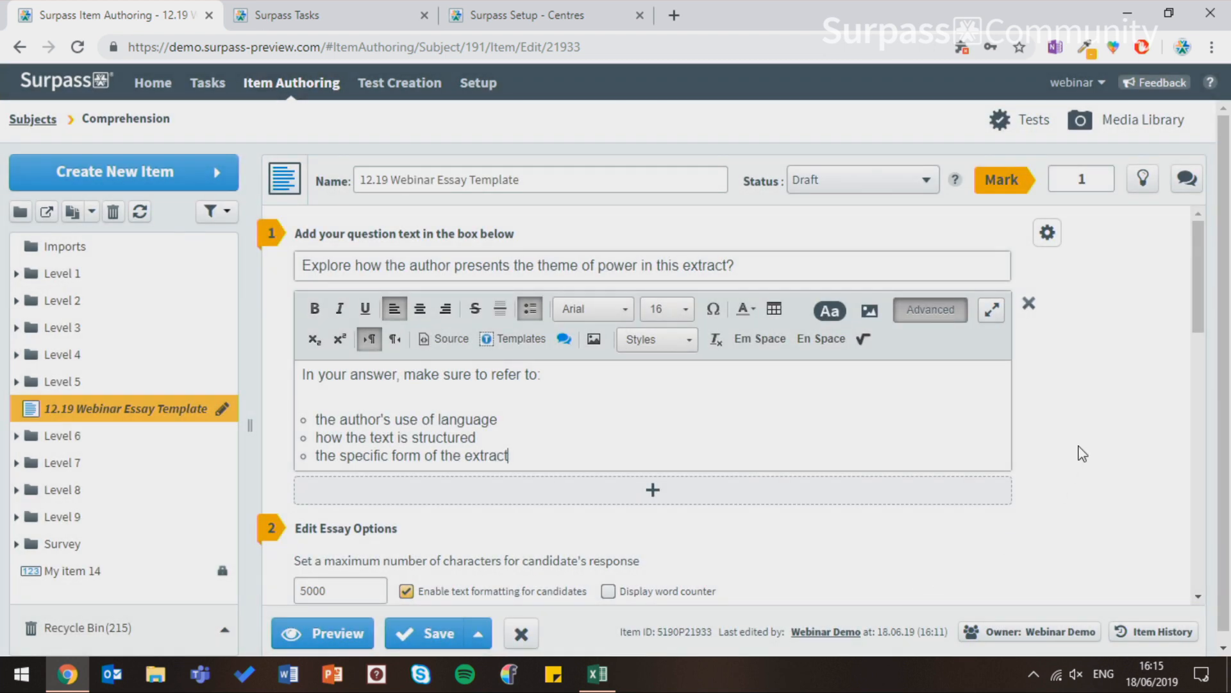
pyautogui.click(1084, 449)
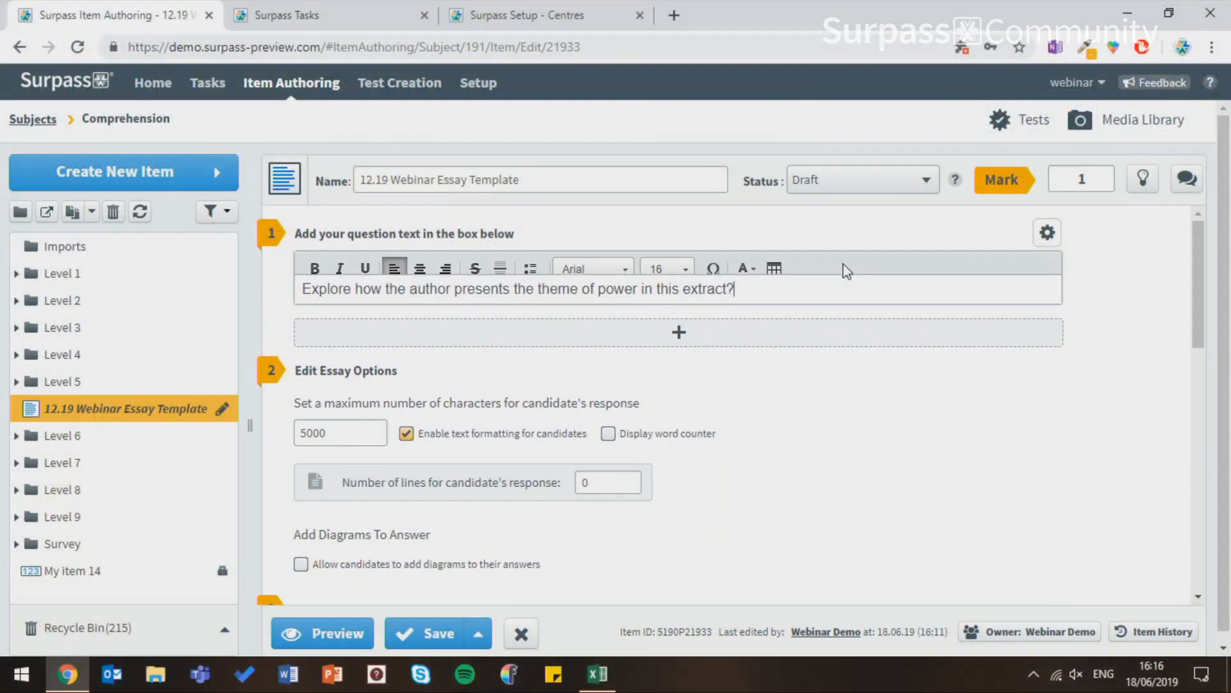
# - Insert My Component Template 3 on a new line below the question in the first text component
pyautogui.press('Return')
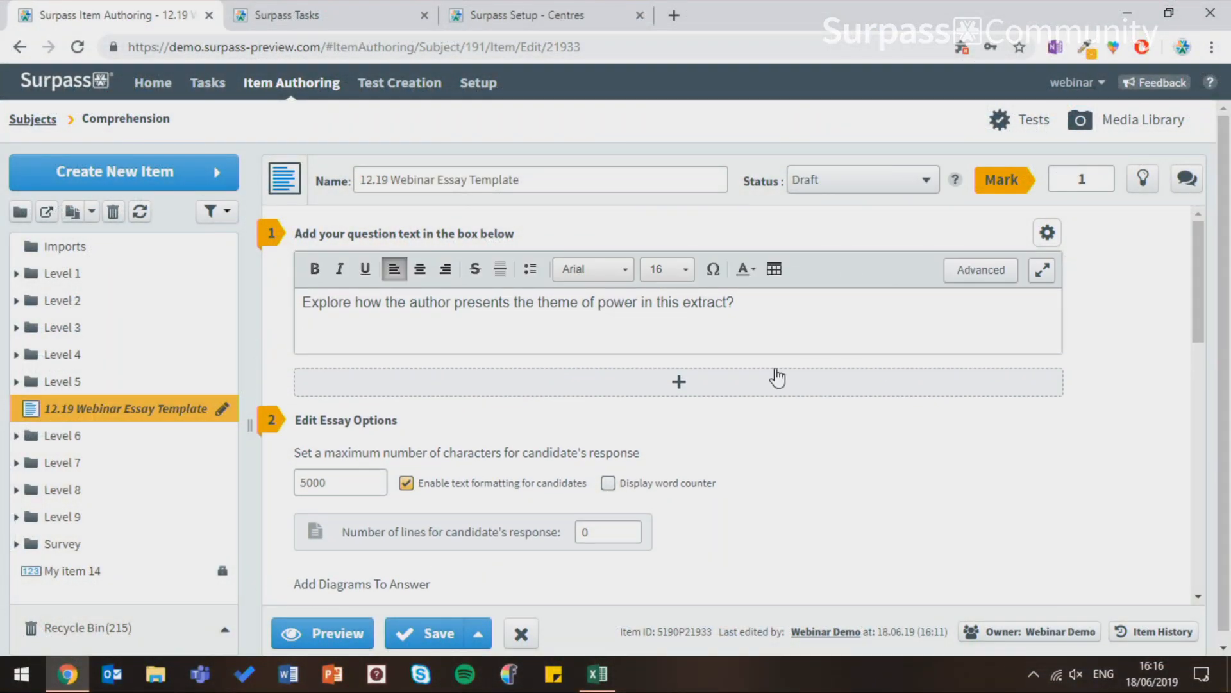
pyautogui.click(962, 271)
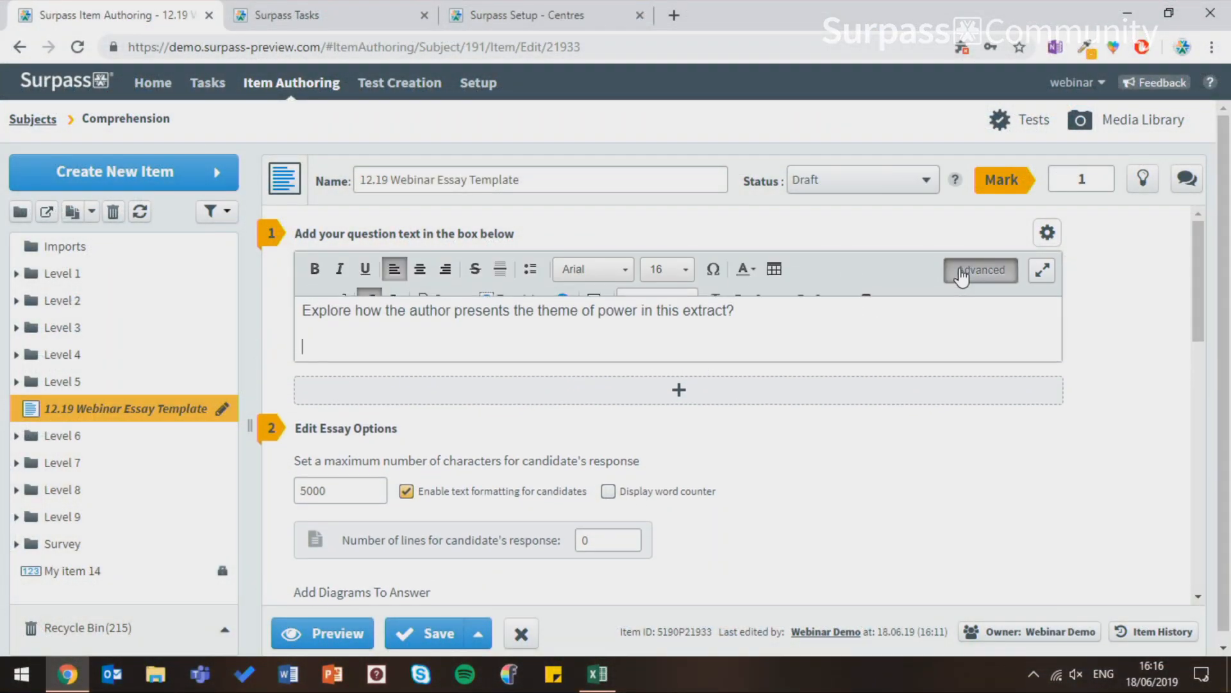
pyautogui.click(513, 299)
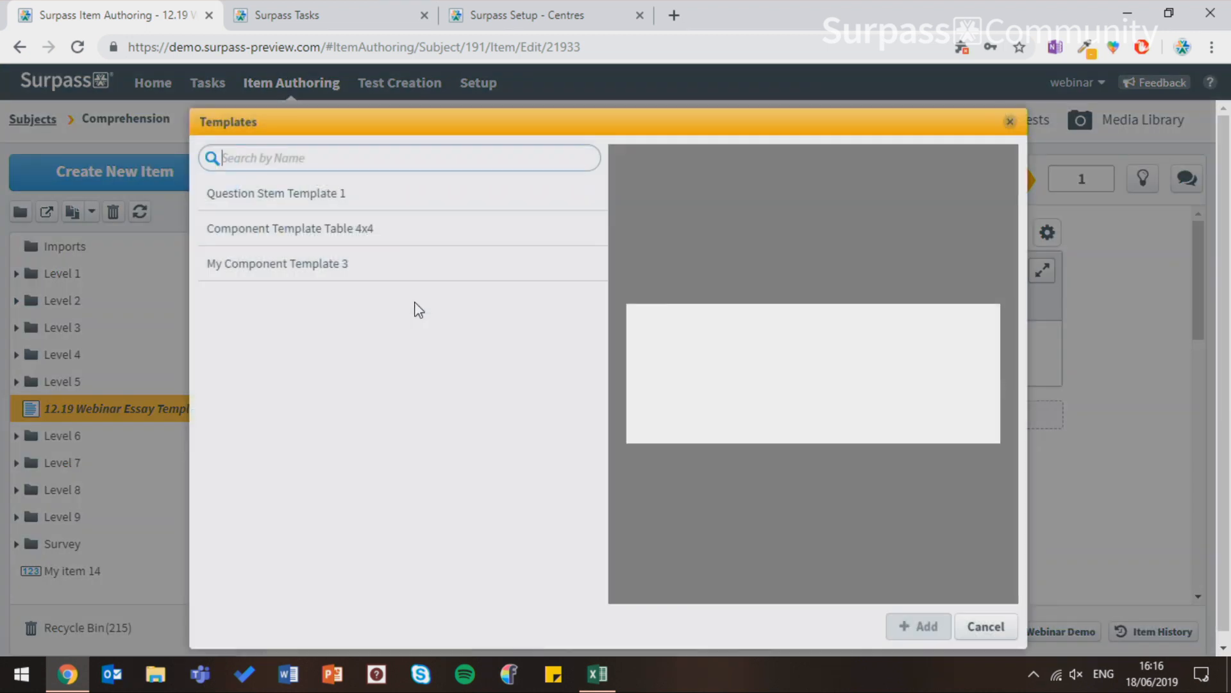
pyautogui.click(528, 276)
pyautogui.click(938, 626)
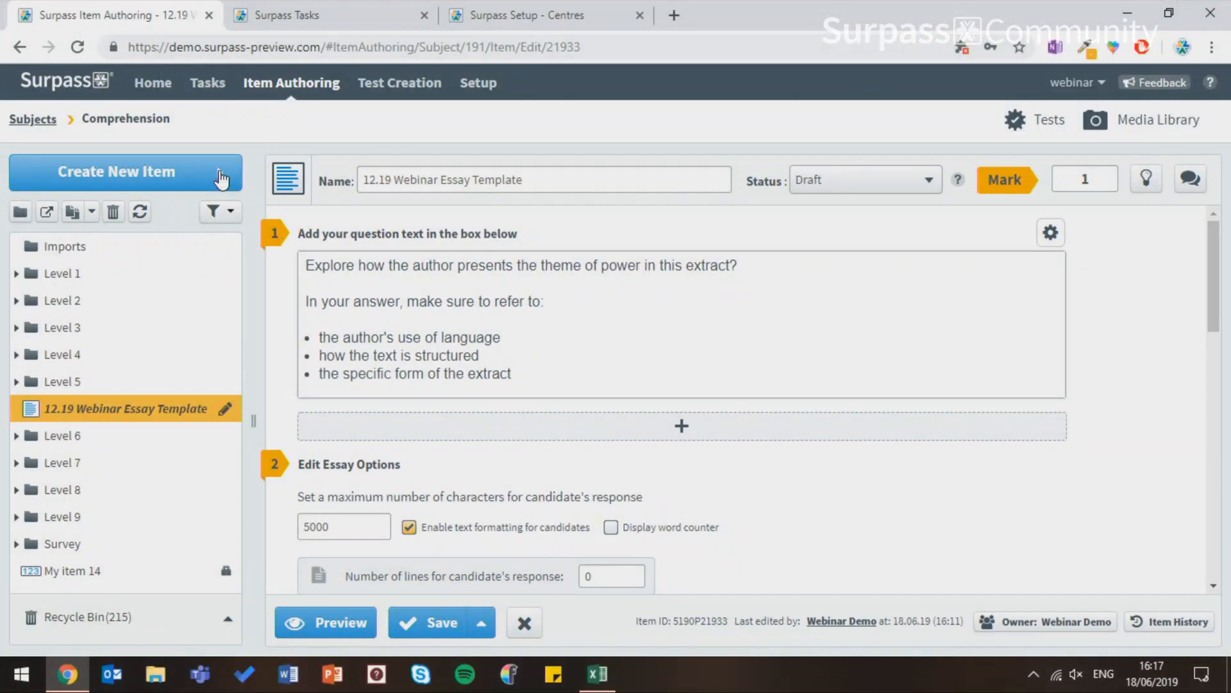
# - Download the sample XLS for importing items from a spreadsheet and open it in Excel
pyautogui.click(222, 179)
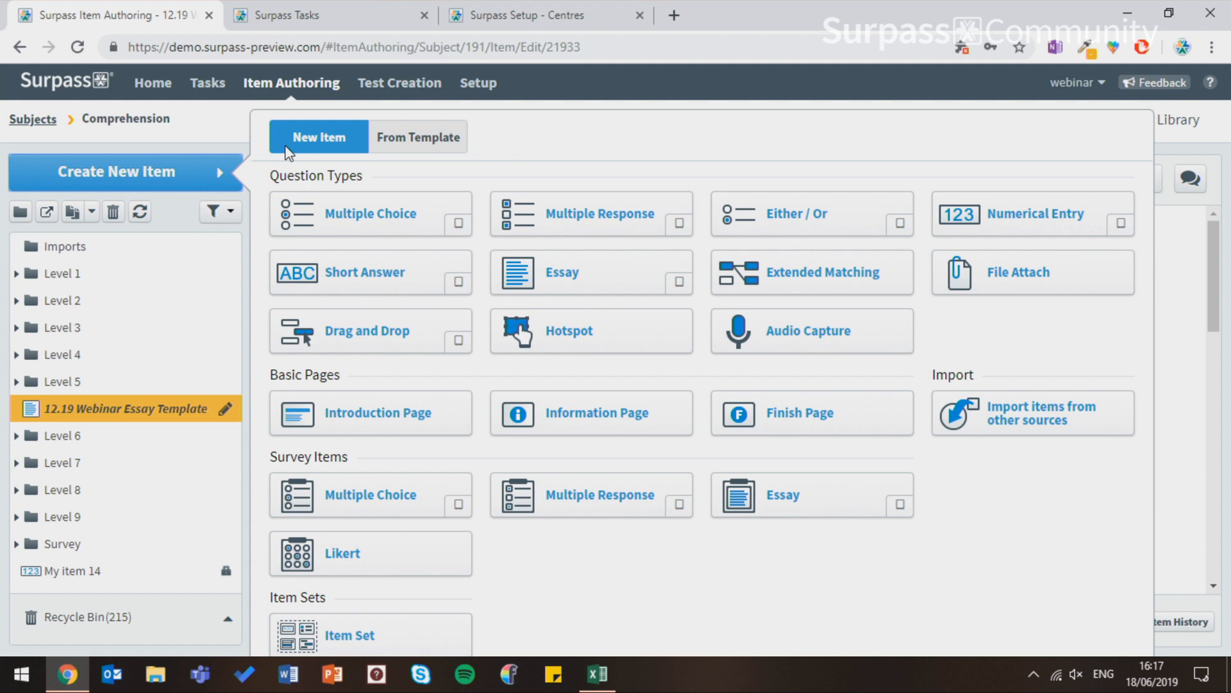
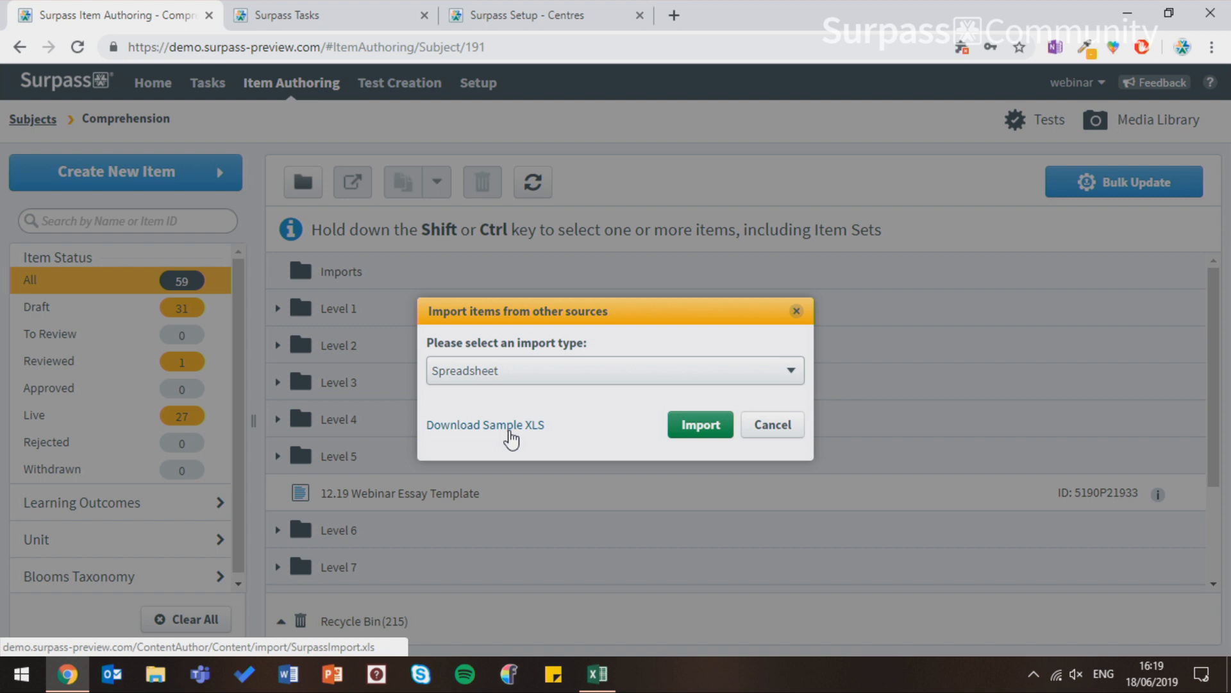
pyautogui.click(511, 428)
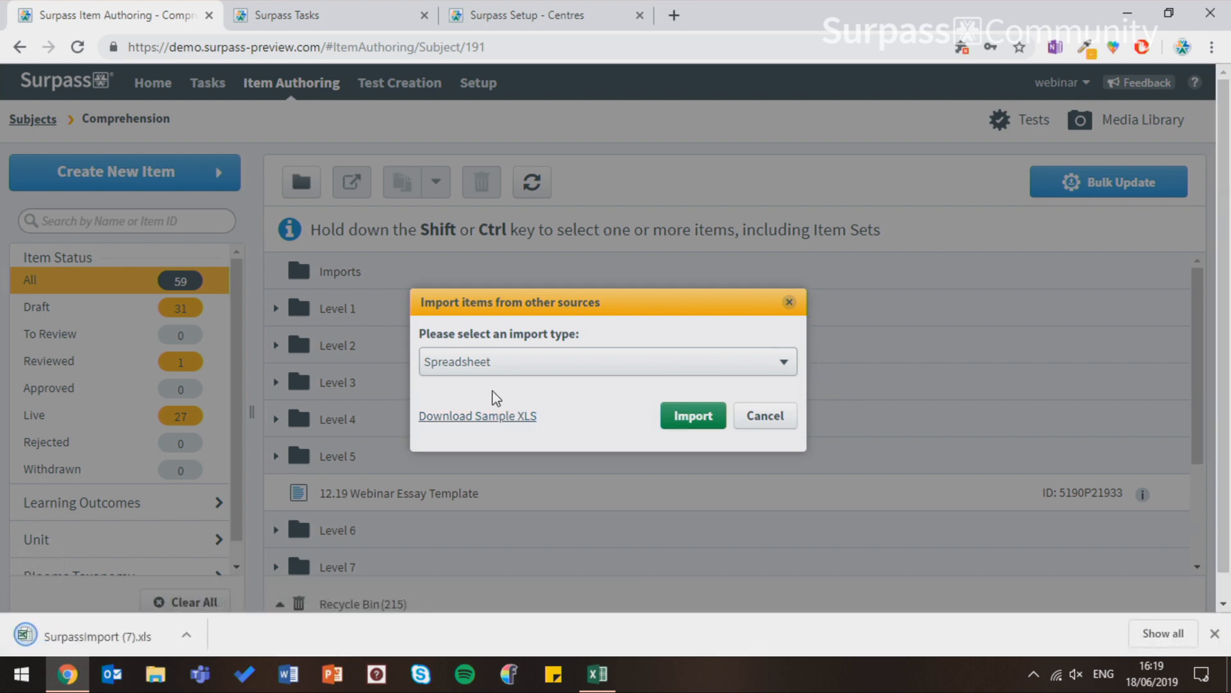
pyautogui.click(46, 640)
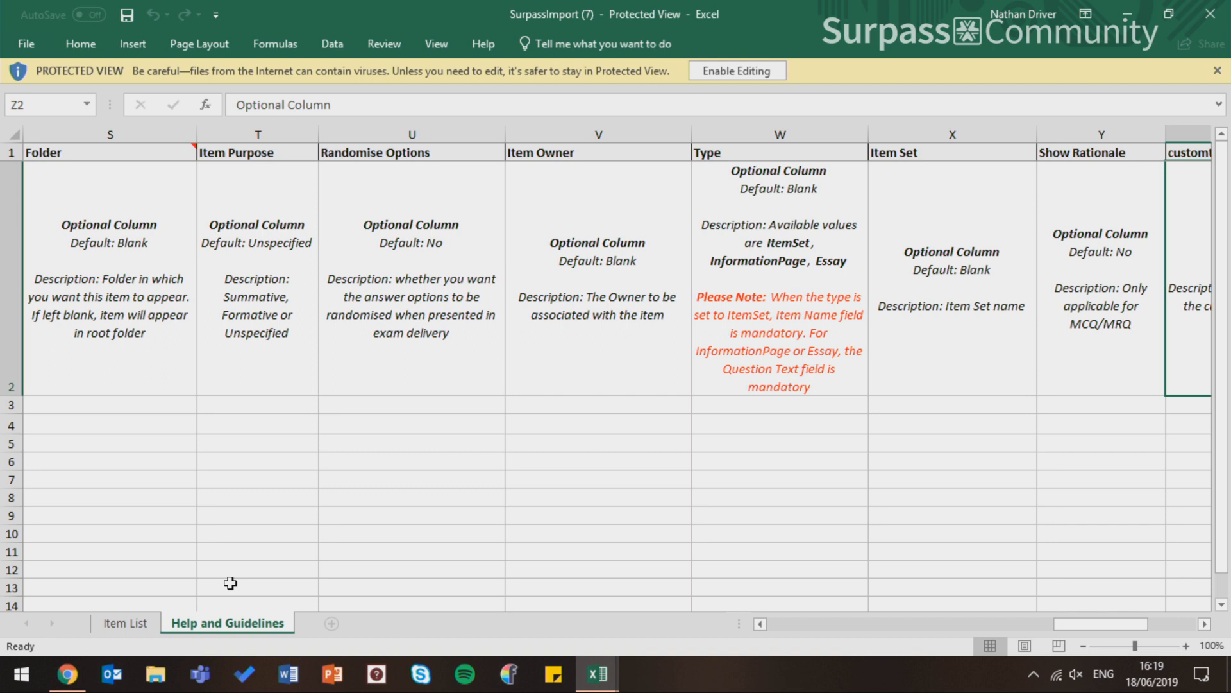
# - Review the column descriptions in the Help and Guidelines sheet from Item Name through to the custom tag columns
pyautogui.moveTo(1101, 623); pyautogui.dragTo(789, 622)
pyautogui.click(123, 271)
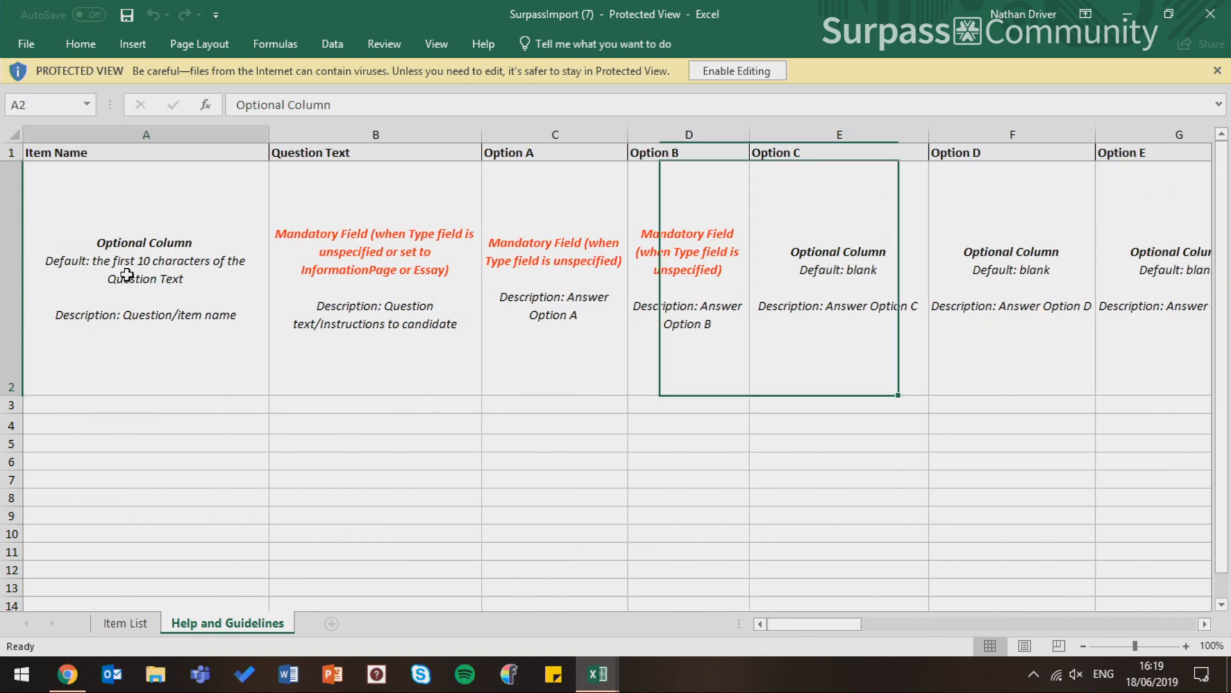
pyautogui.click(116, 405)
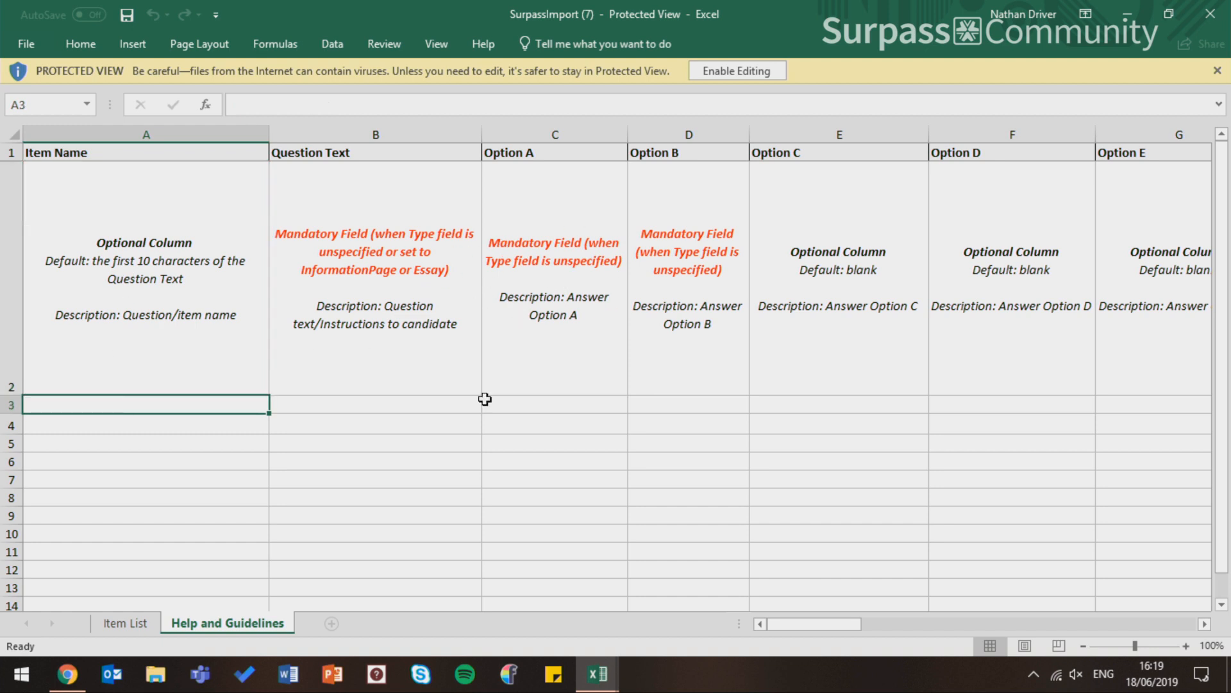
pyautogui.moveTo(829, 622); pyautogui.dragTo(1057, 632)
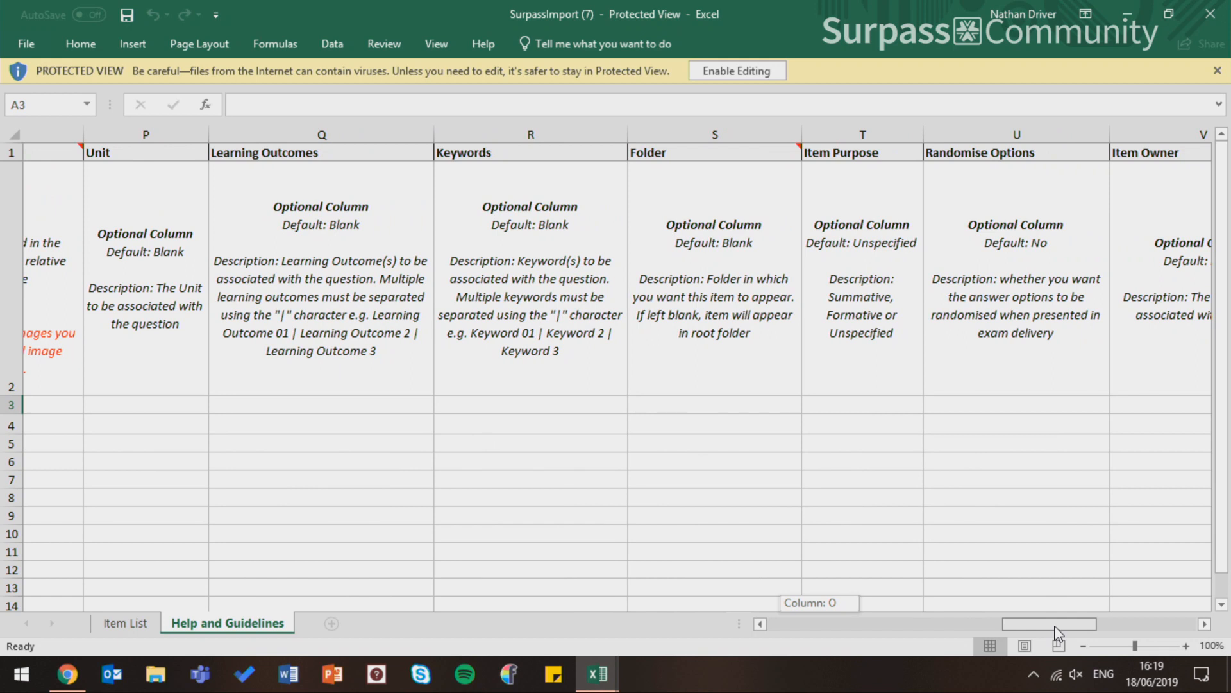
pyautogui.moveTo(1054, 625); pyautogui.dragTo(1143, 628)
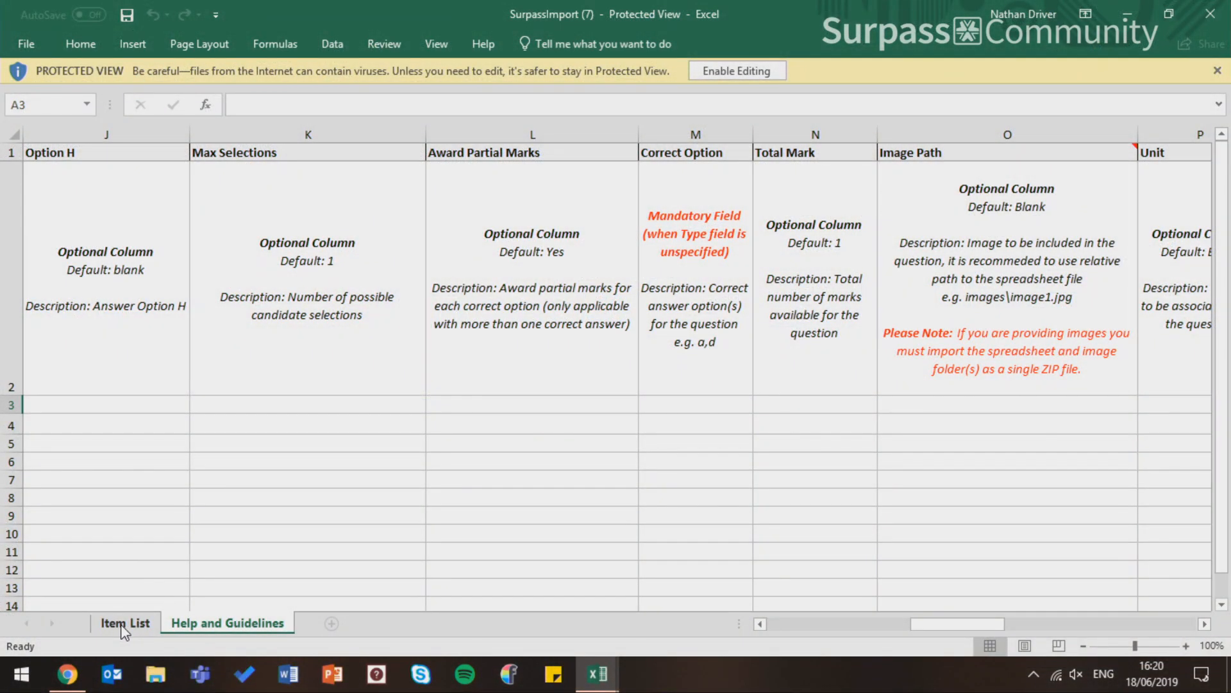
# - Examine the example item row in the sample workbook's Item List sheet
pyautogui.click(132, 630)
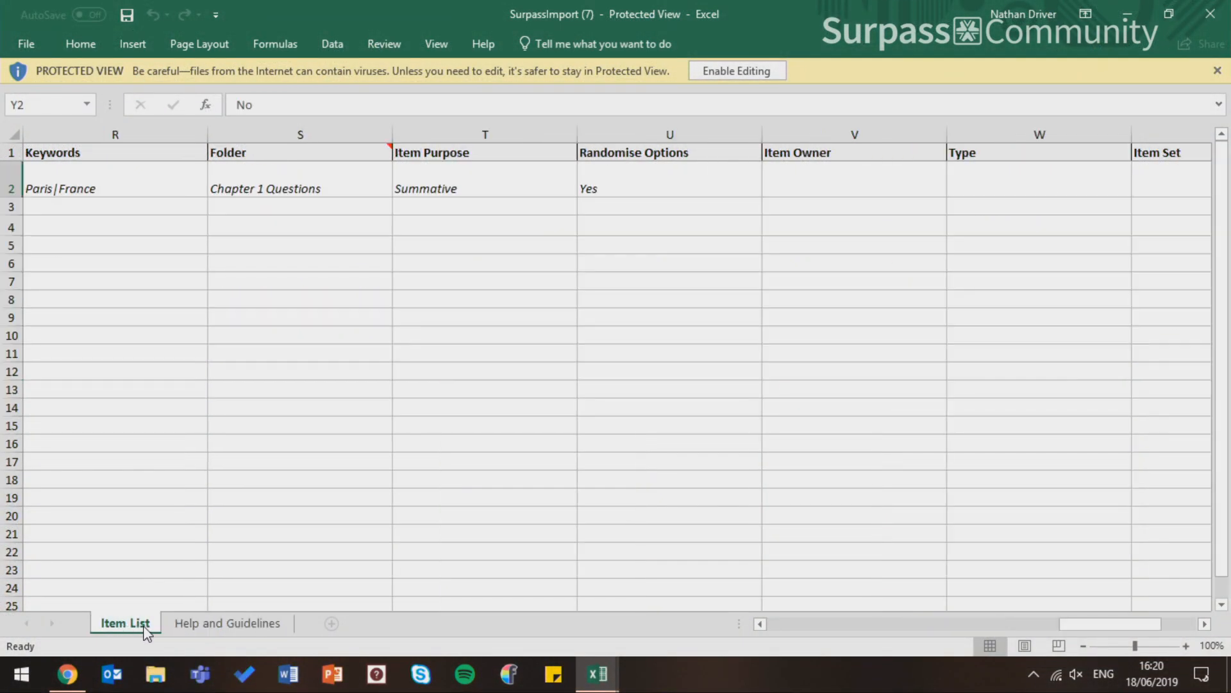
pyautogui.click(11, 180)
pyautogui.click(71, 184)
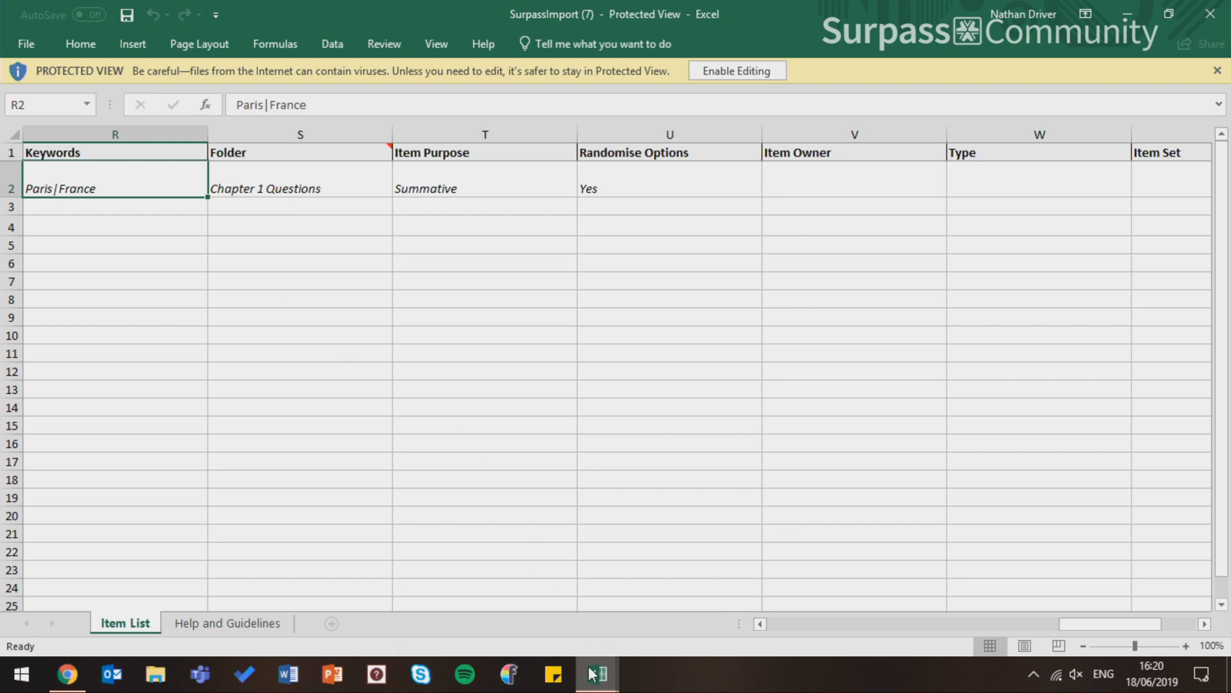
# - Switch to the Enhanced Spreadsheet Import - Webinar workbook and review its item list from the Item Name column
pyautogui.moveTo(594, 672)
pyautogui.click(545, 619)
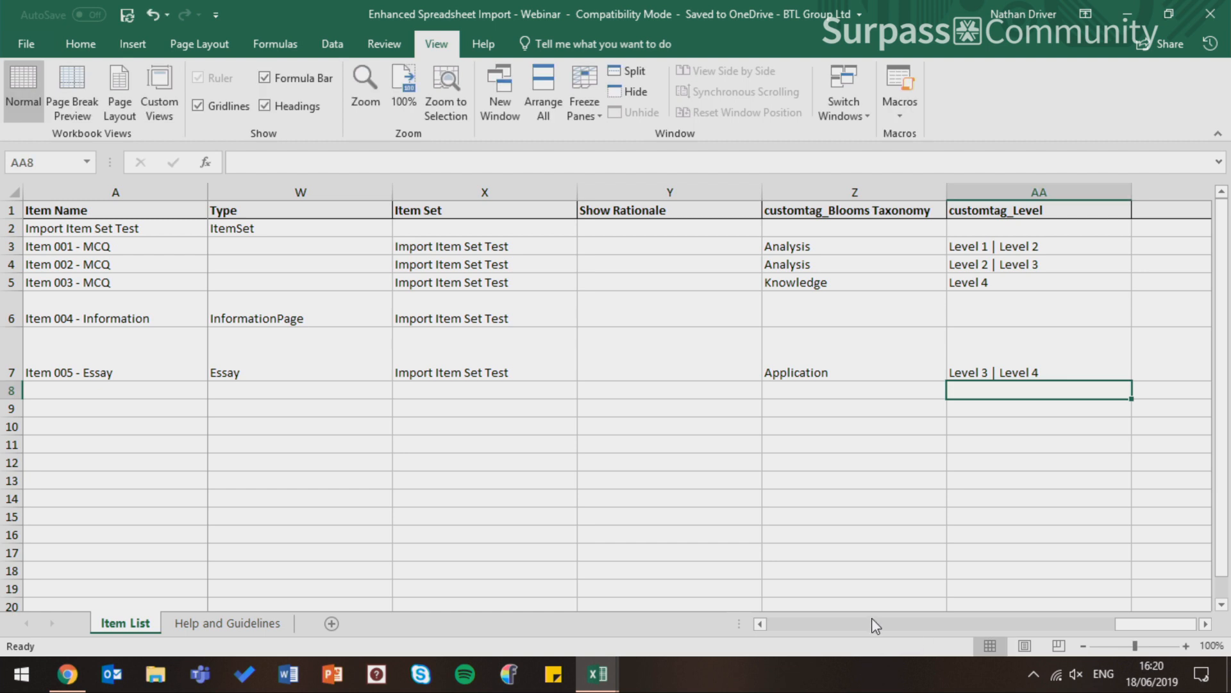
pyautogui.moveTo(1135, 625); pyautogui.dragTo(776, 628)
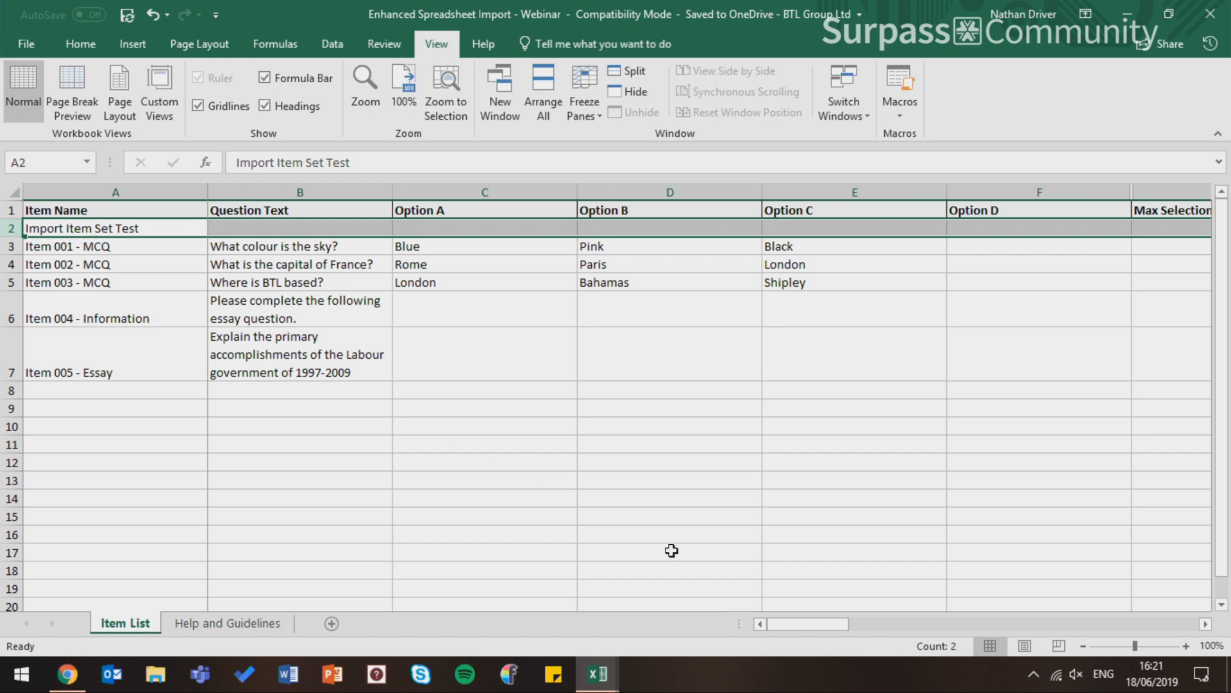
# - Review the Type and Item Set values for the Import Item Set Test row and the item rows beneath it
pyautogui.moveTo(787, 626); pyautogui.dragTo(984, 620)
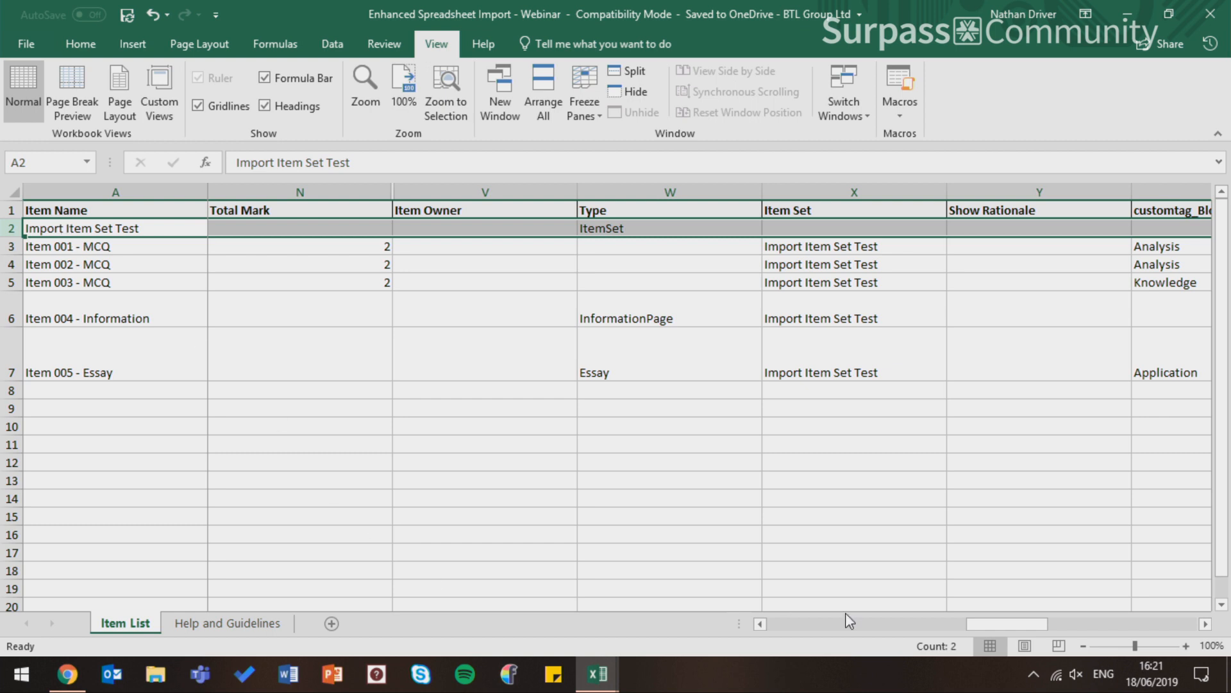
pyautogui.moveTo(1002, 622); pyautogui.dragTo(786, 625)
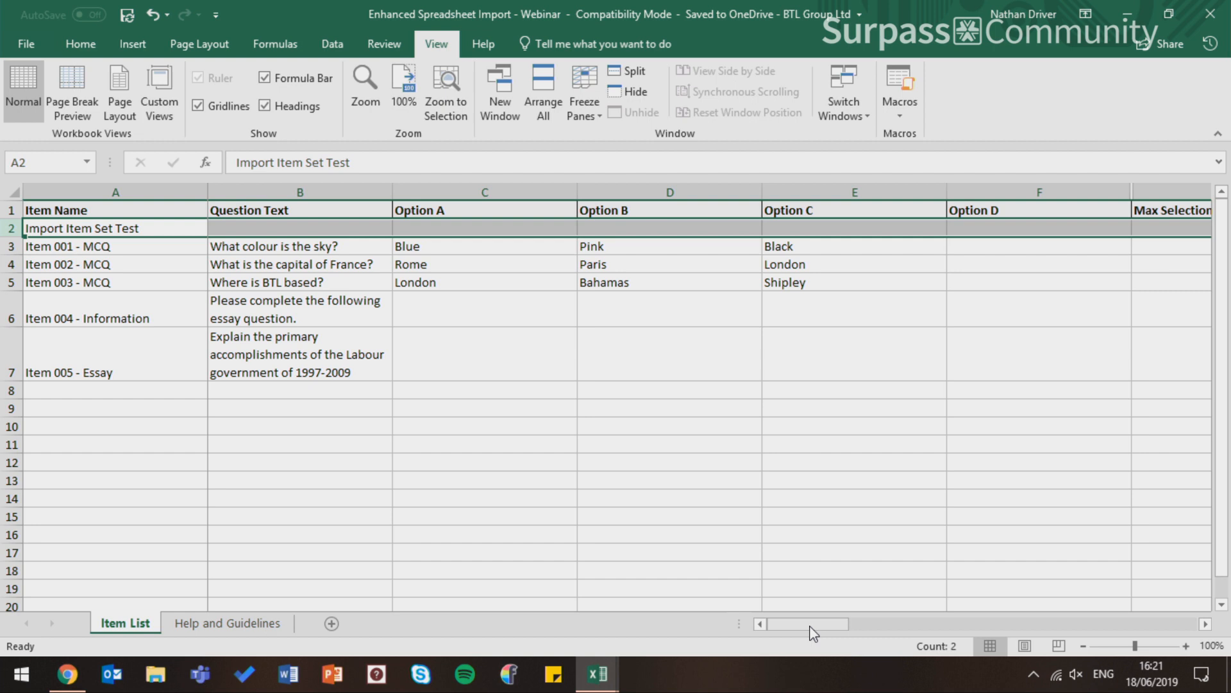
pyautogui.moveTo(11, 247); pyautogui.dragTo(7, 277)
pyautogui.moveTo(809, 620); pyautogui.dragTo(1013, 622)
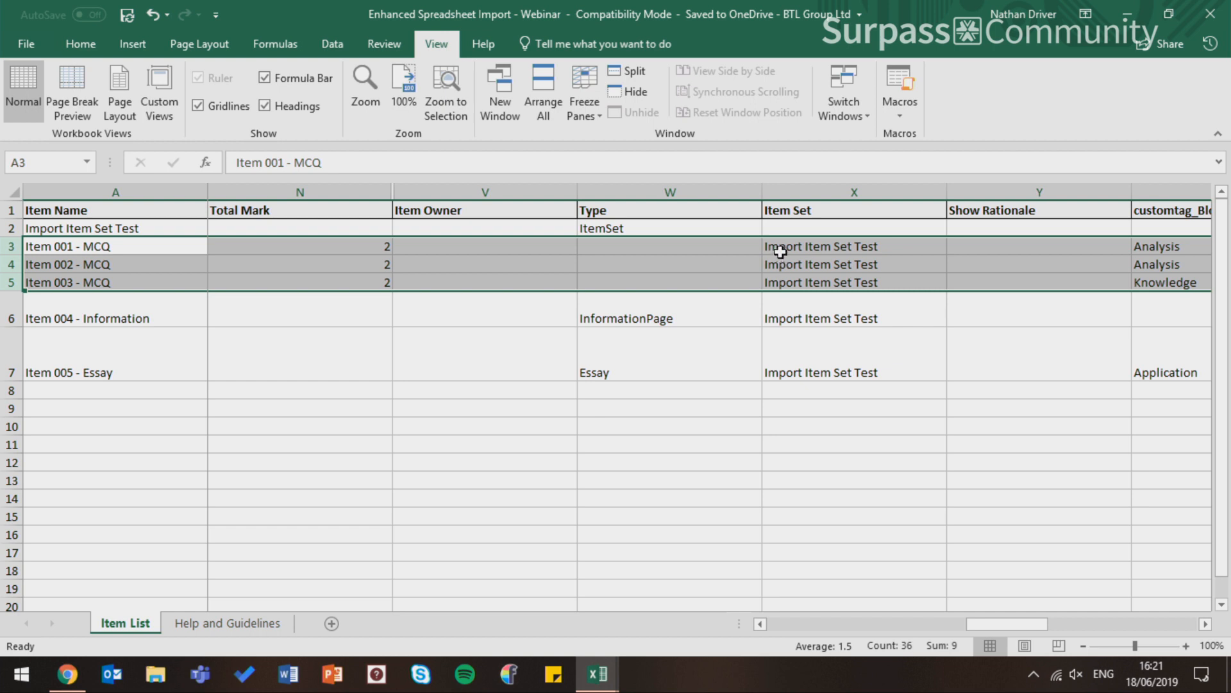
pyautogui.click(96, 229)
pyautogui.moveTo(885, 249); pyautogui.dragTo(911, 365)
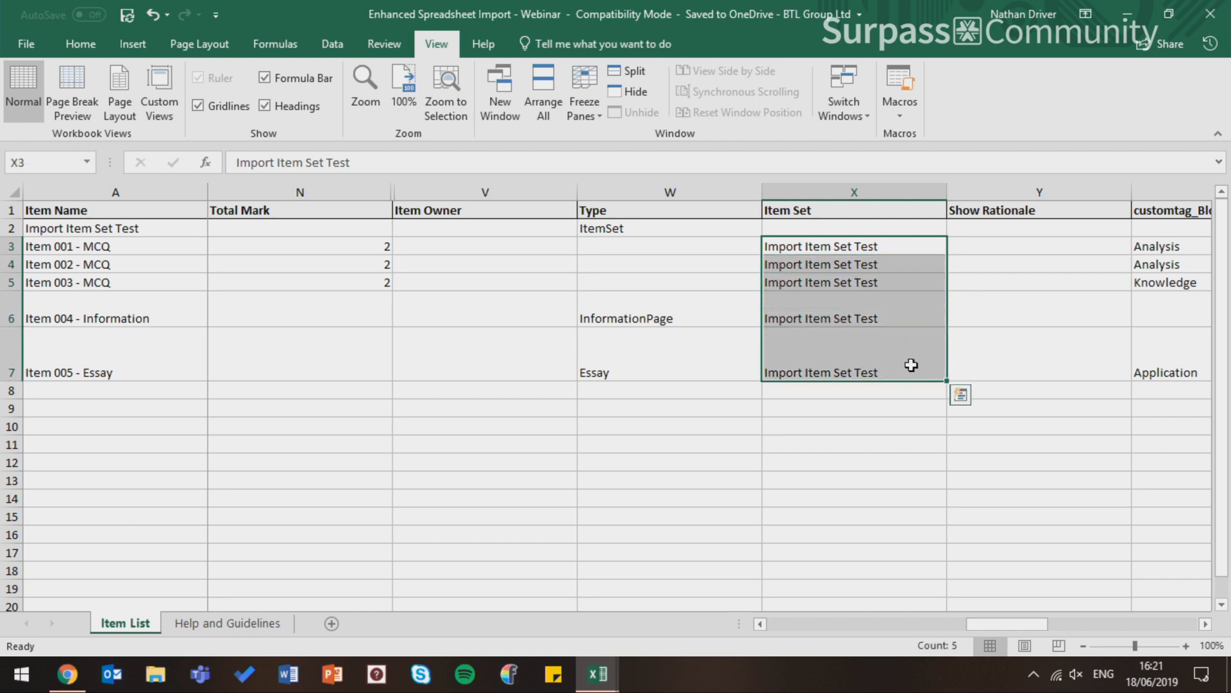
pyautogui.click(911, 365)
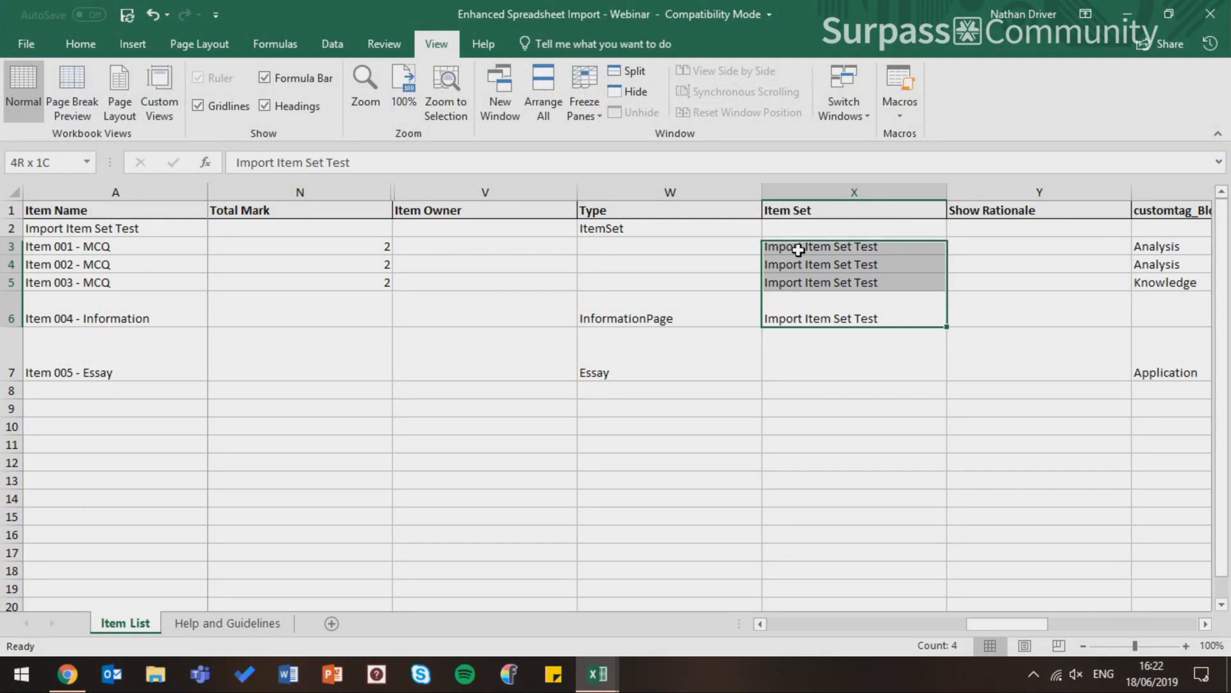
# - Undo the accidental change to the Item Set value of Item 005 - Essay
pyautogui.click(810, 365)
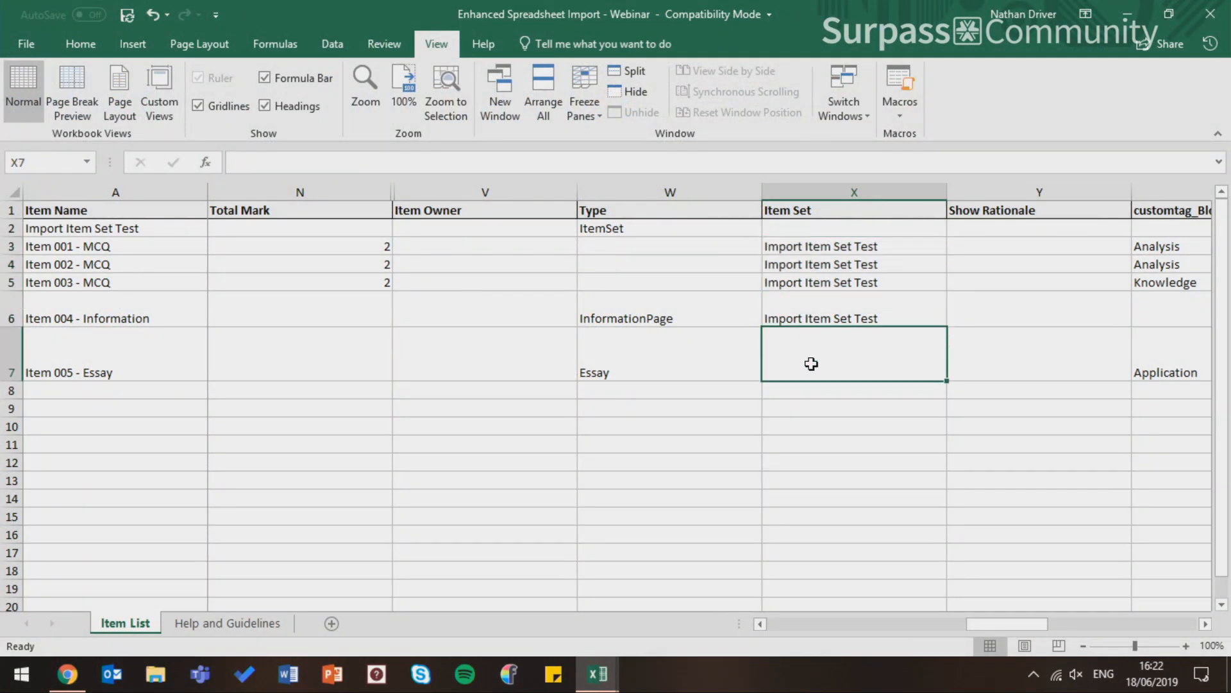
pyautogui.hotkey('ctrl', 'z')
pyautogui.click(798, 420)
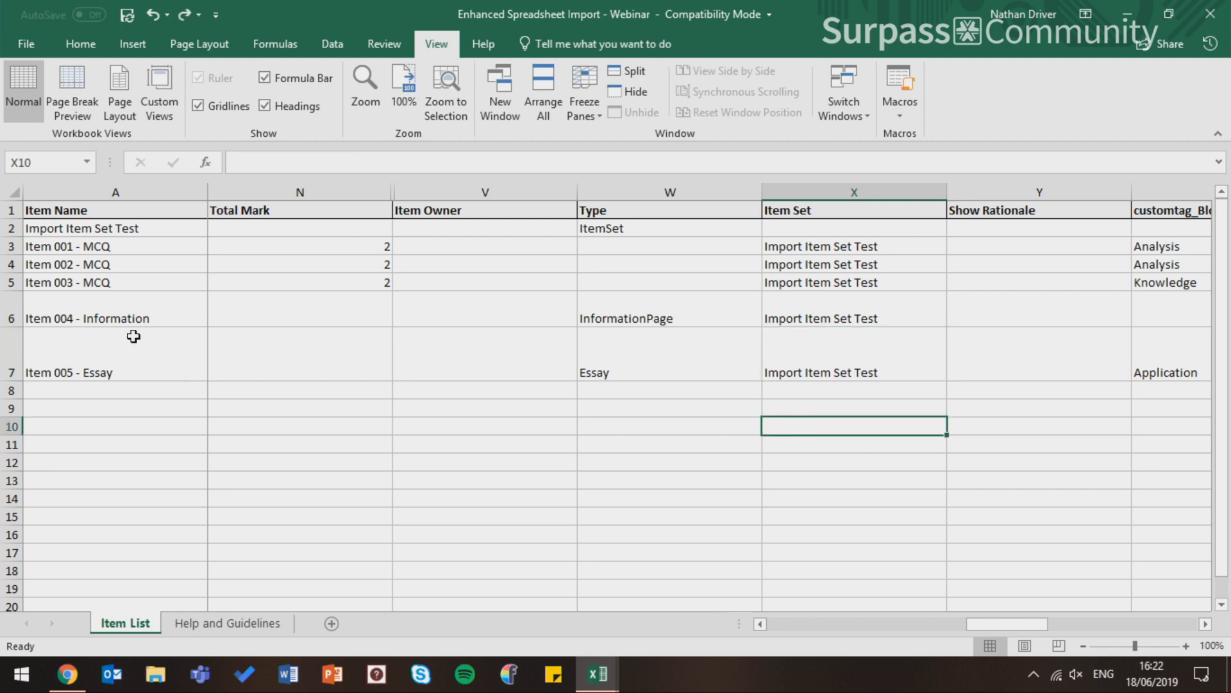
# - Examine the question text, Type and Item Set of the information and essay rows, plus the MCQ Type cells and Show Rationale column
pyautogui.click(57, 313)
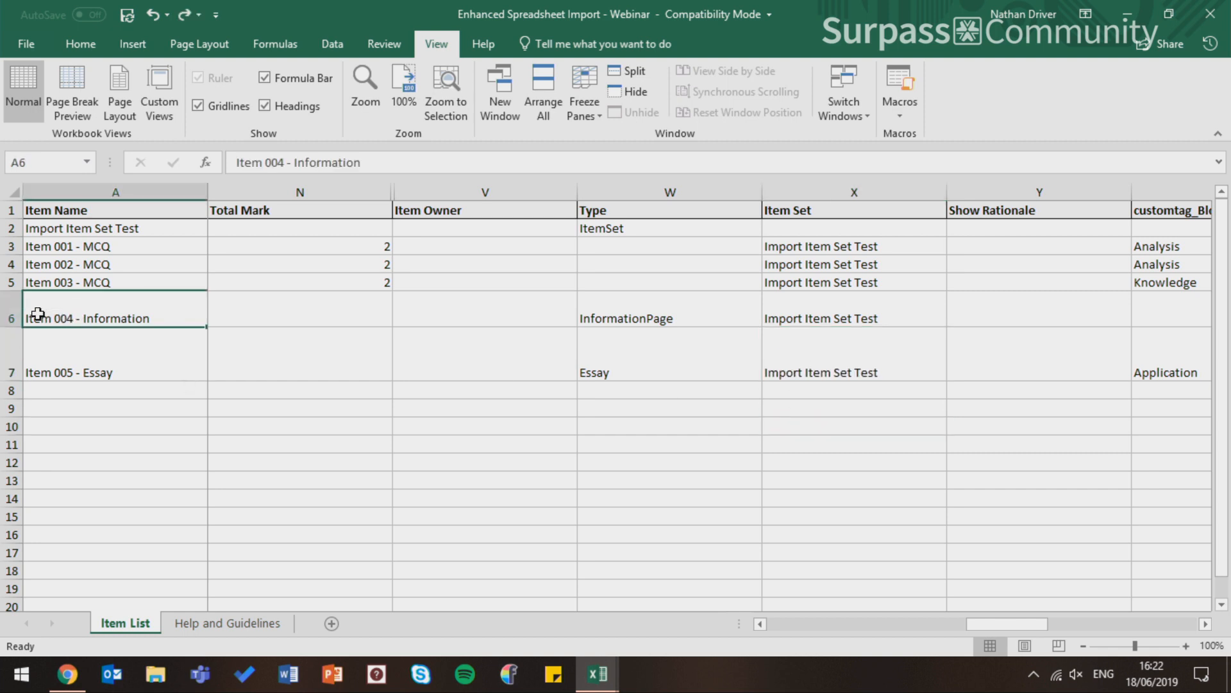
pyautogui.click(2, 315)
pyautogui.moveTo(1016, 623); pyautogui.dragTo(799, 623)
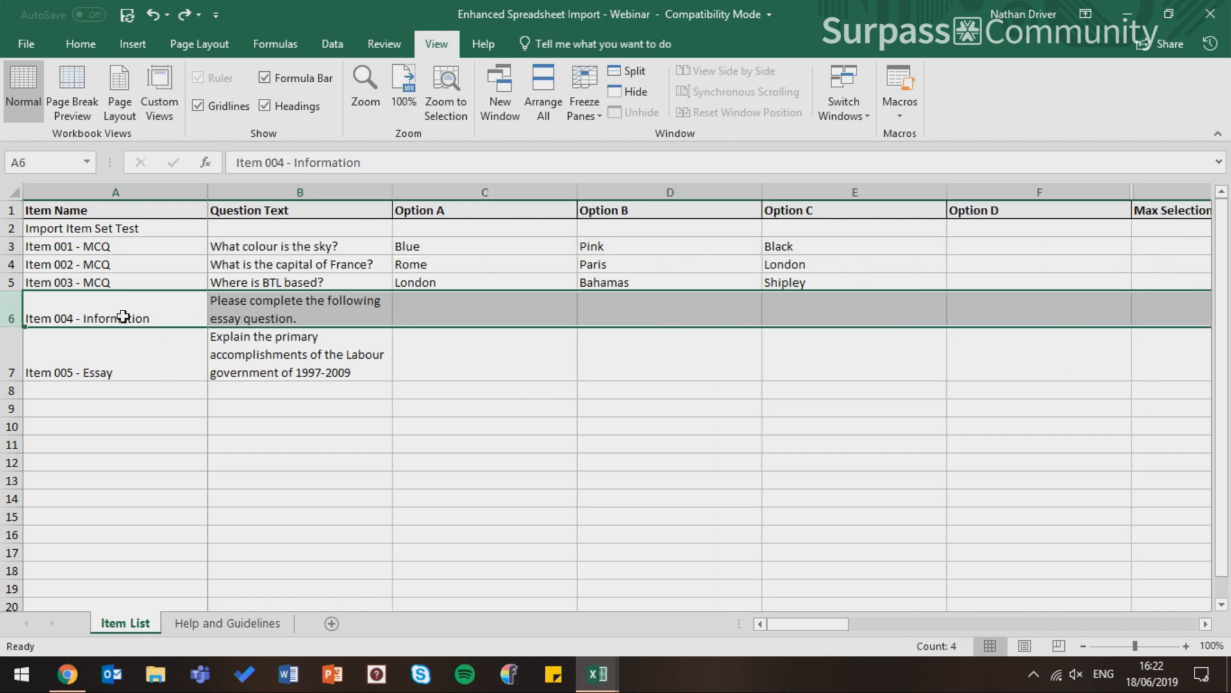
pyautogui.click(243, 309)
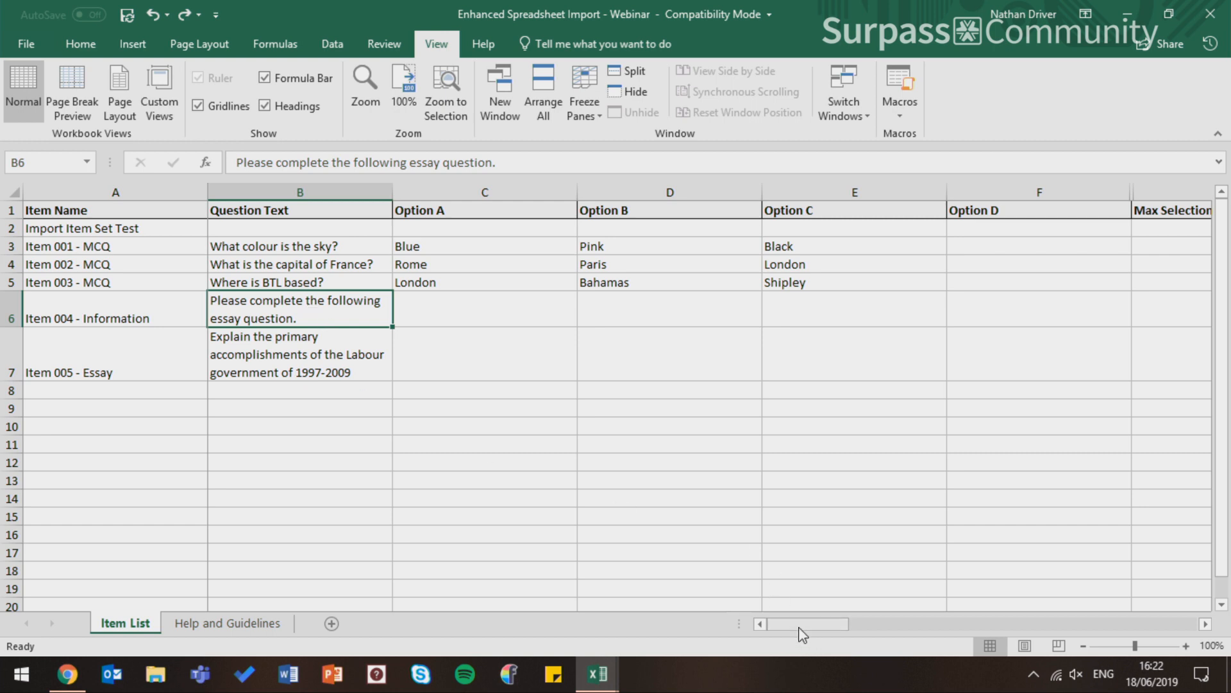
pyautogui.moveTo(801, 635); pyautogui.dragTo(985, 631)
pyautogui.click(810, 310)
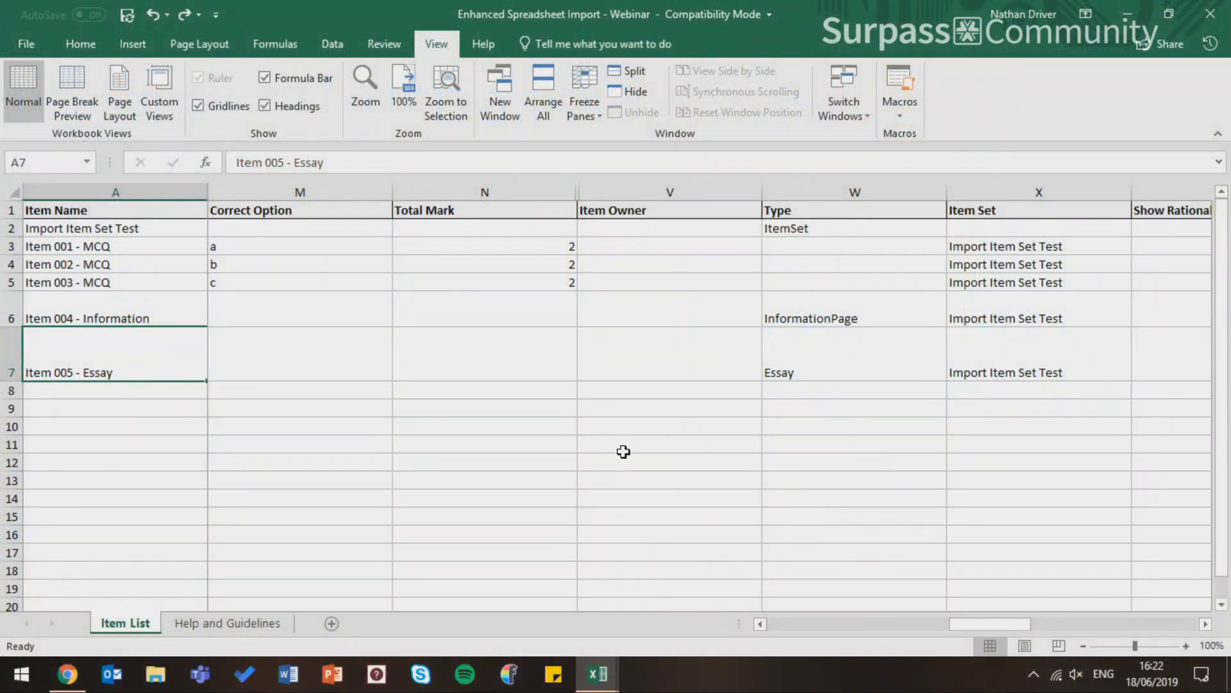
pyautogui.click(869, 369)
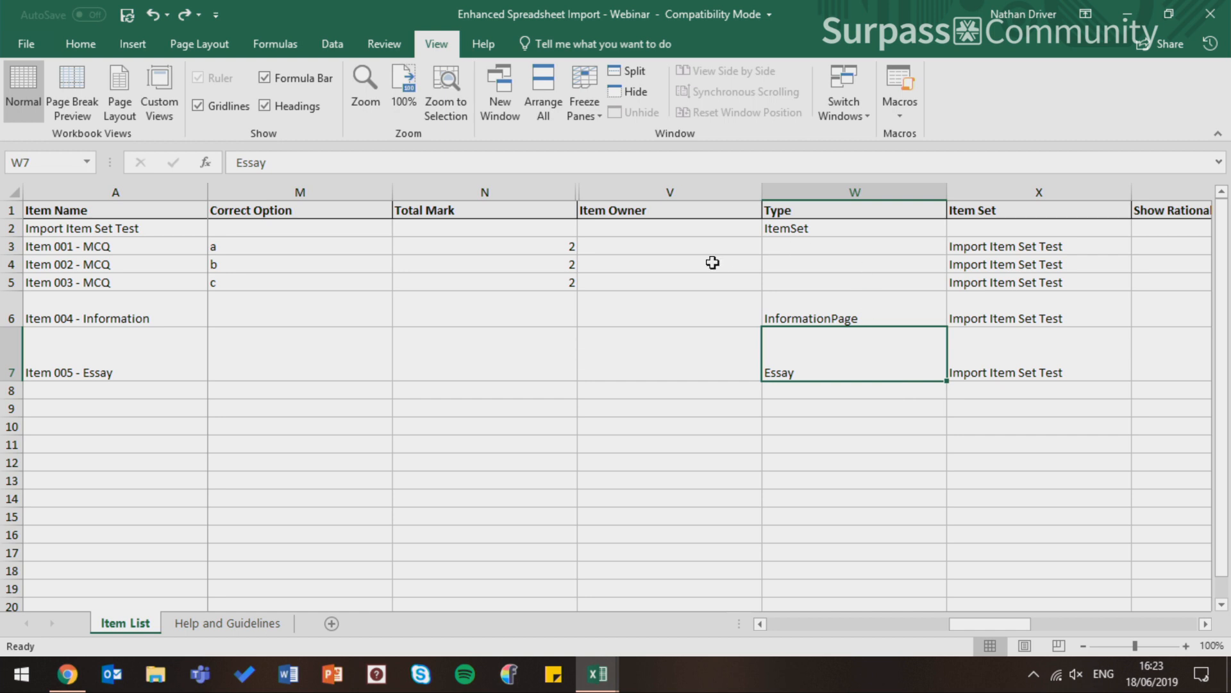
pyautogui.moveTo(834, 252); pyautogui.dragTo(825, 281)
pyautogui.click(825, 283)
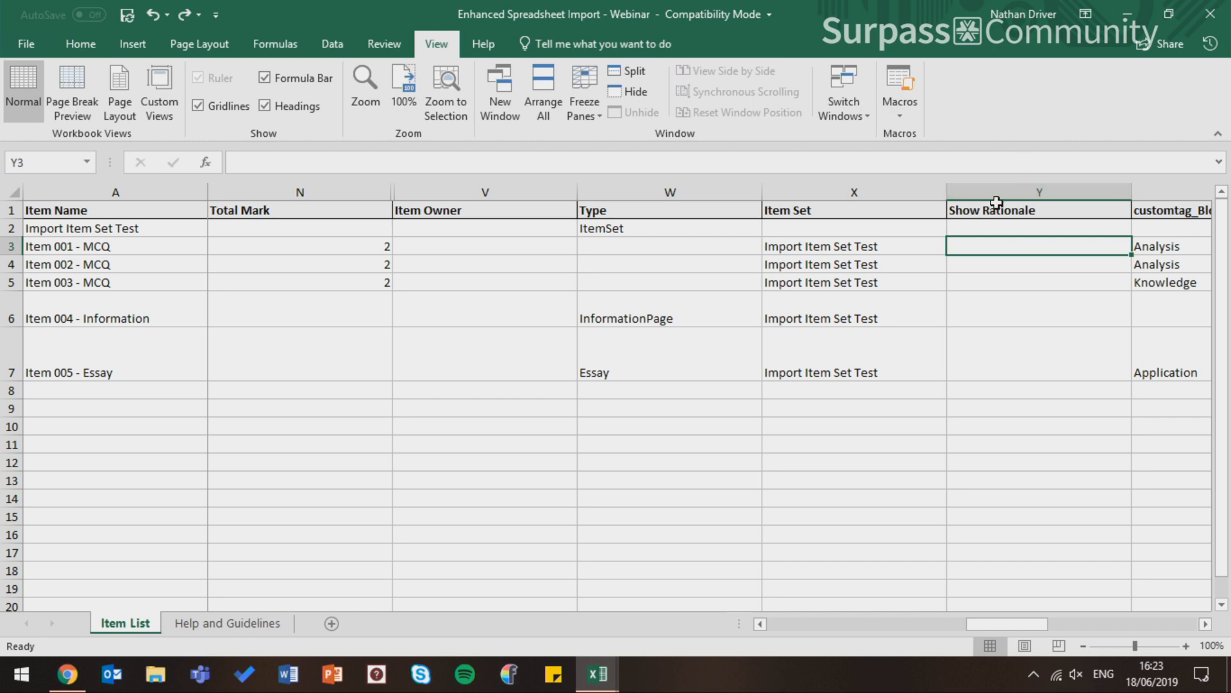
pyautogui.click(986, 228)
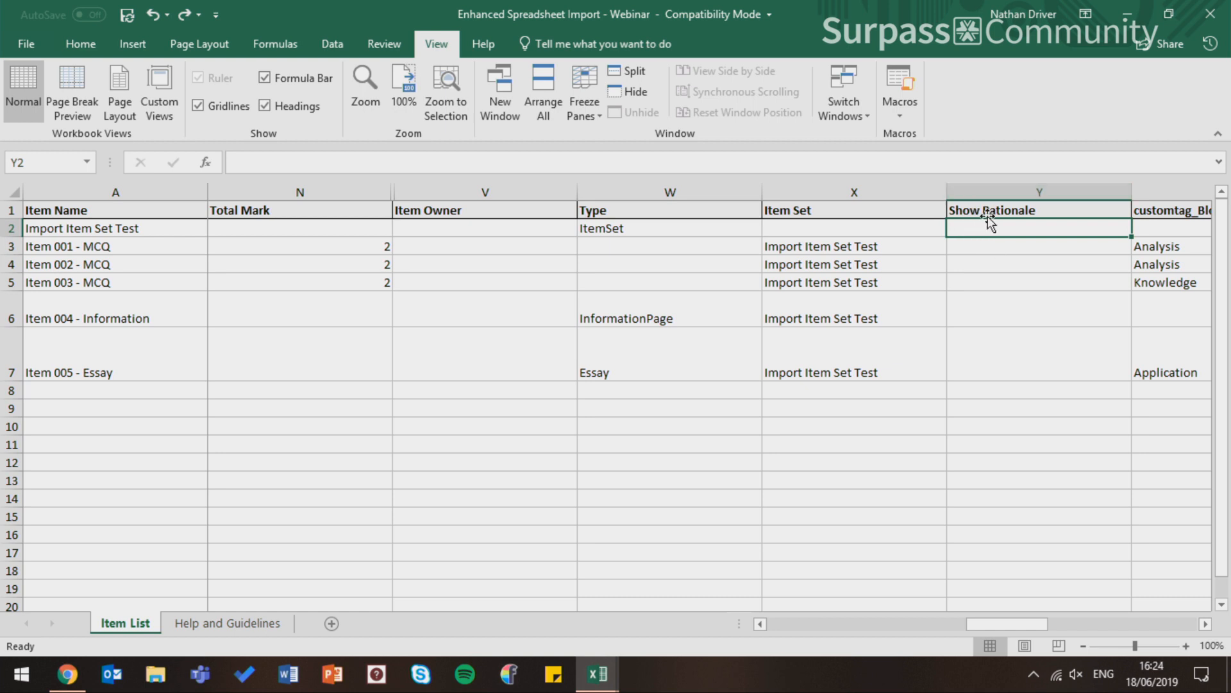
# - Examine the heading format and item values in the customtag_Blooms Taxonomy and customtag_Level columns
pyautogui.click(1207, 624)
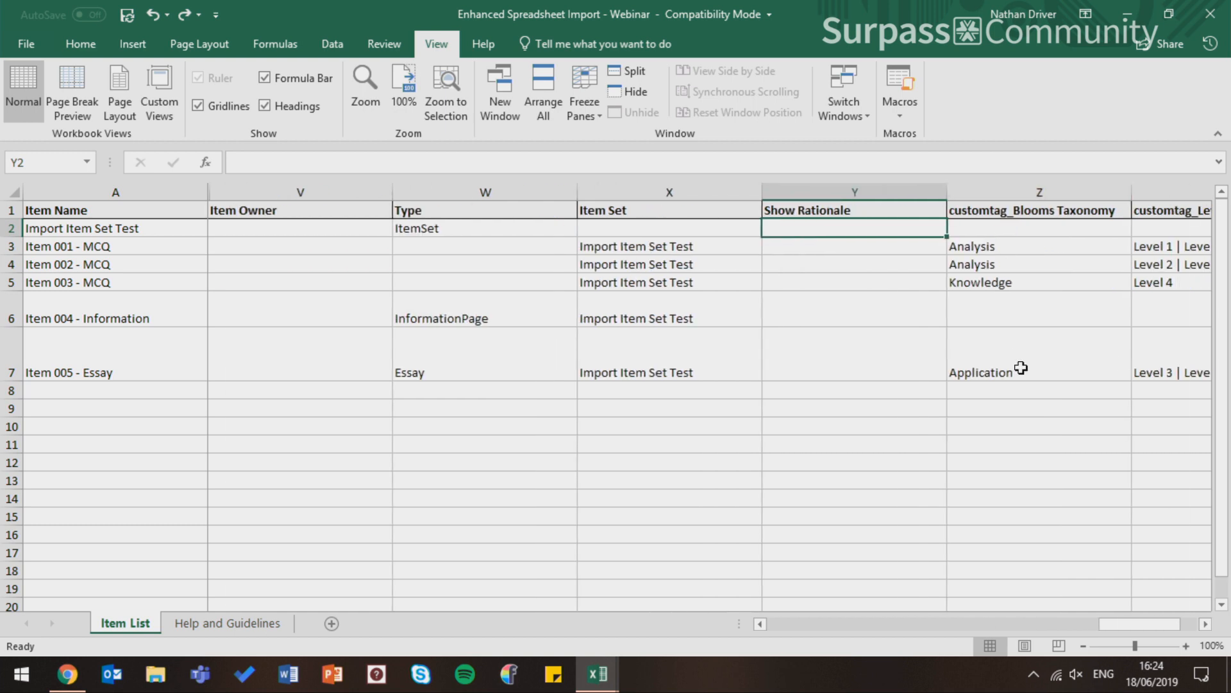
pyautogui.click(968, 210)
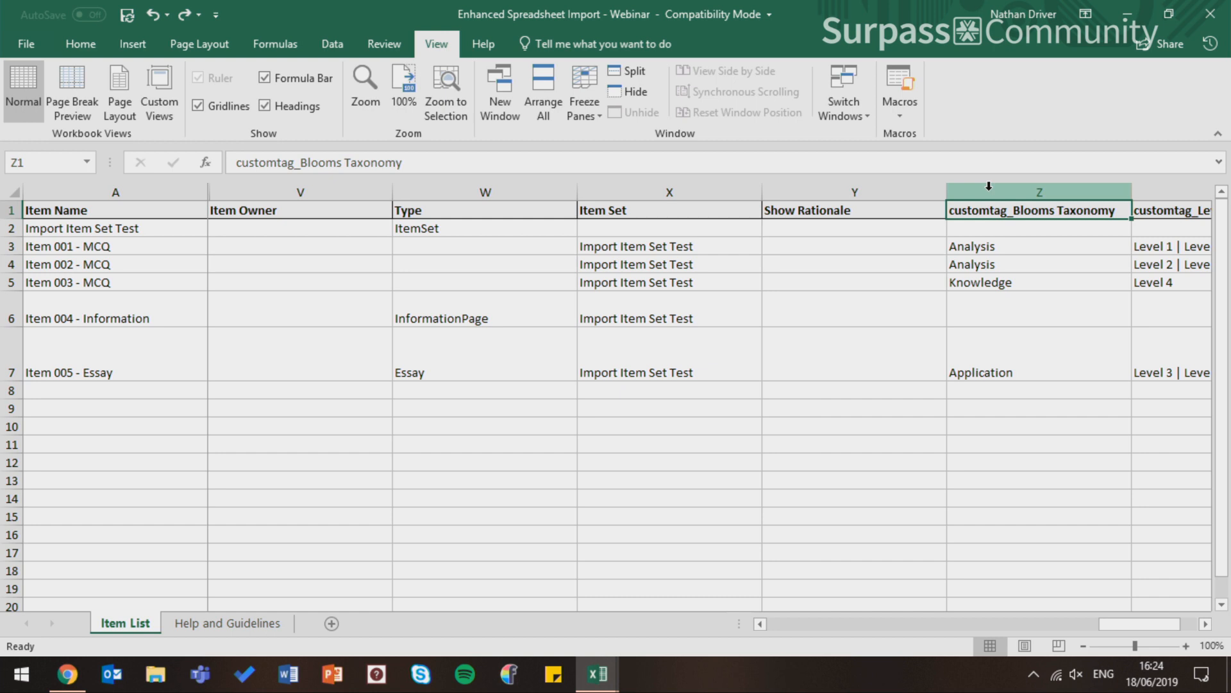
pyautogui.click(988, 186)
pyautogui.click(978, 265)
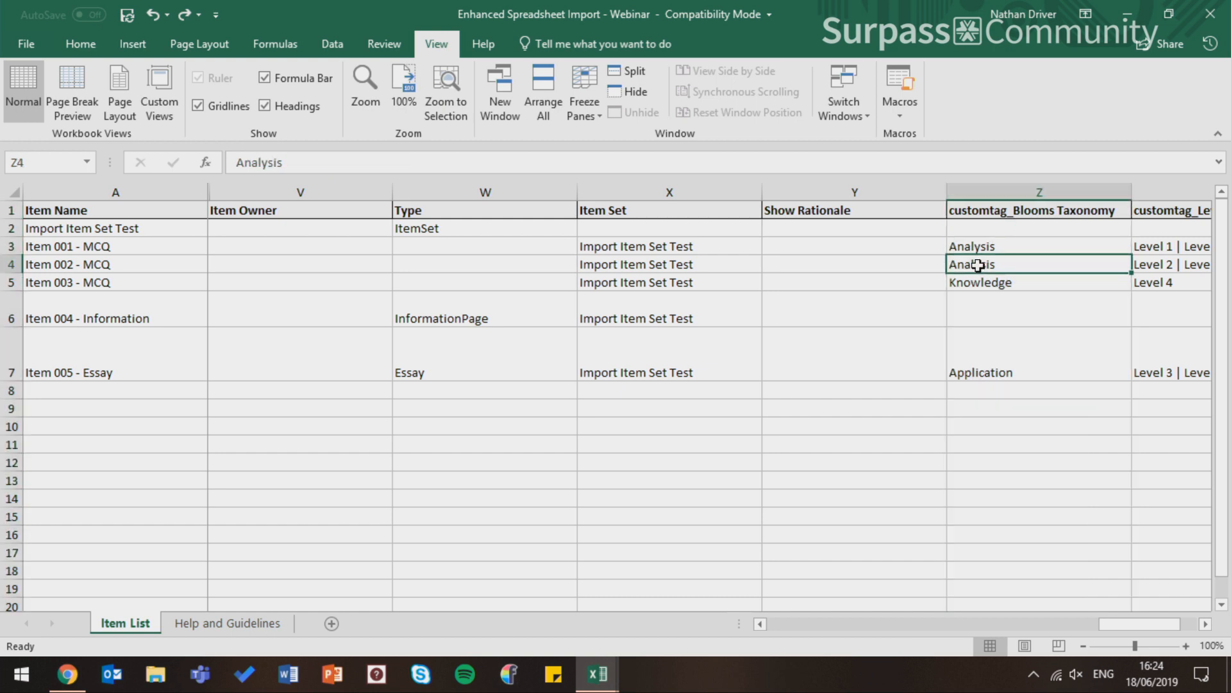
pyautogui.click(973, 244)
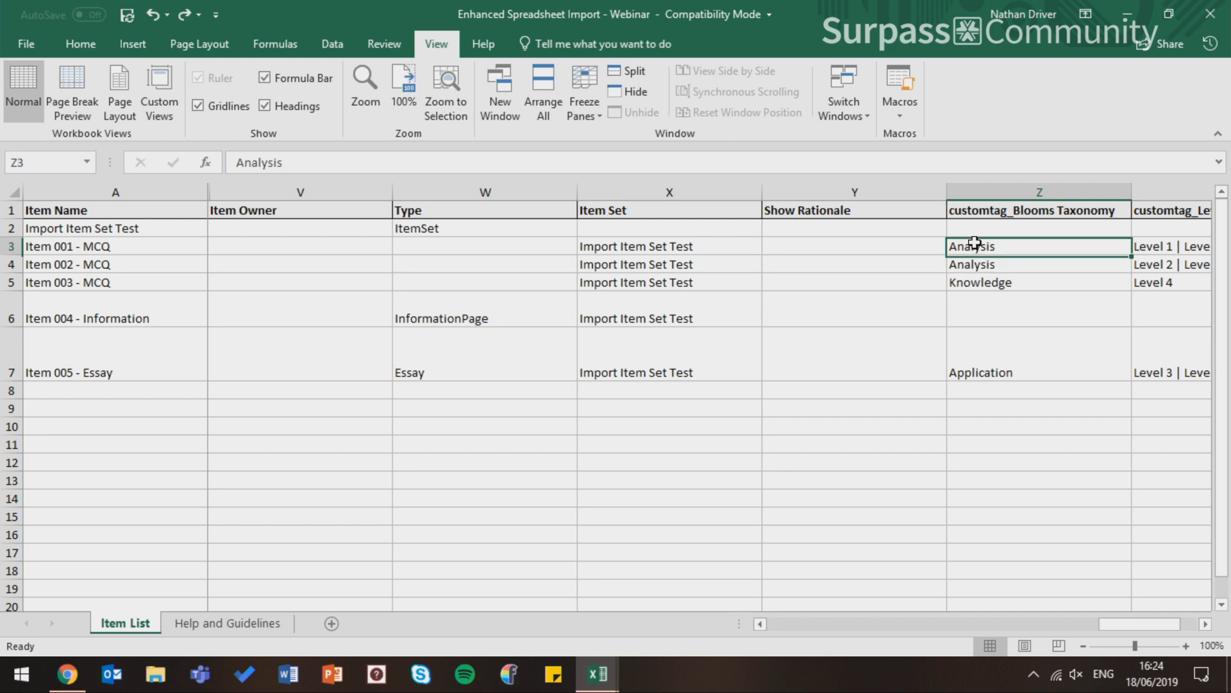
pyautogui.click(969, 226)
pyautogui.click(970, 212)
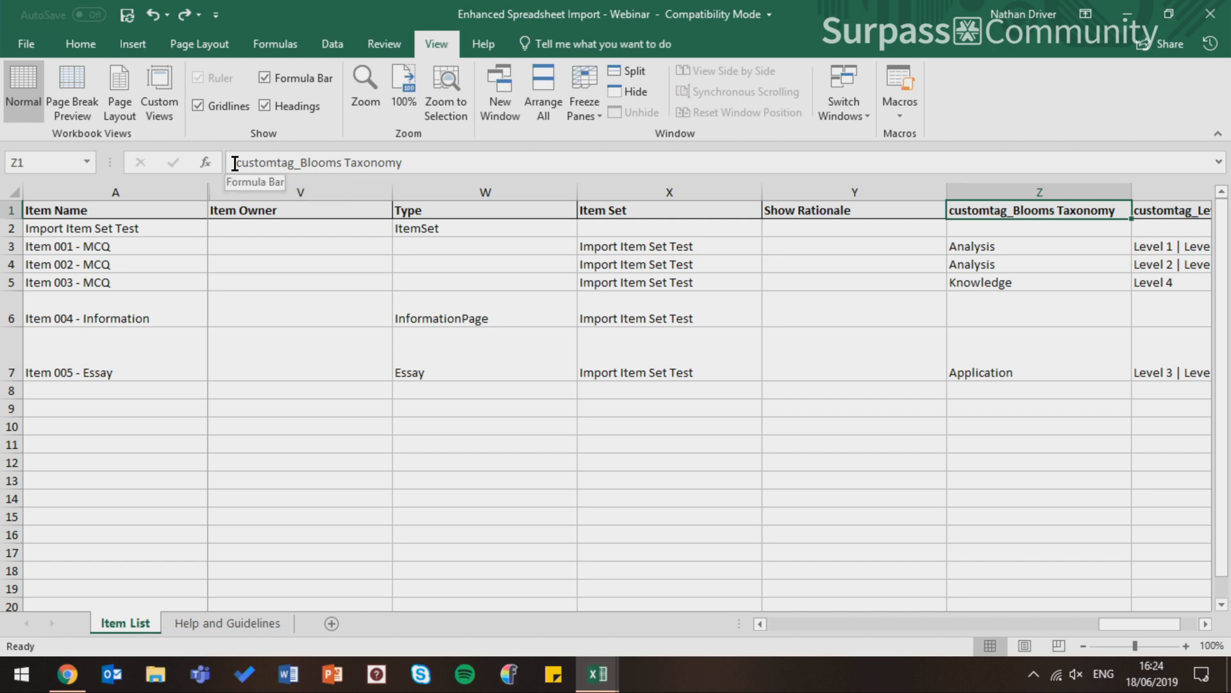
pyautogui.moveTo(235, 162); pyautogui.dragTo(296, 163)
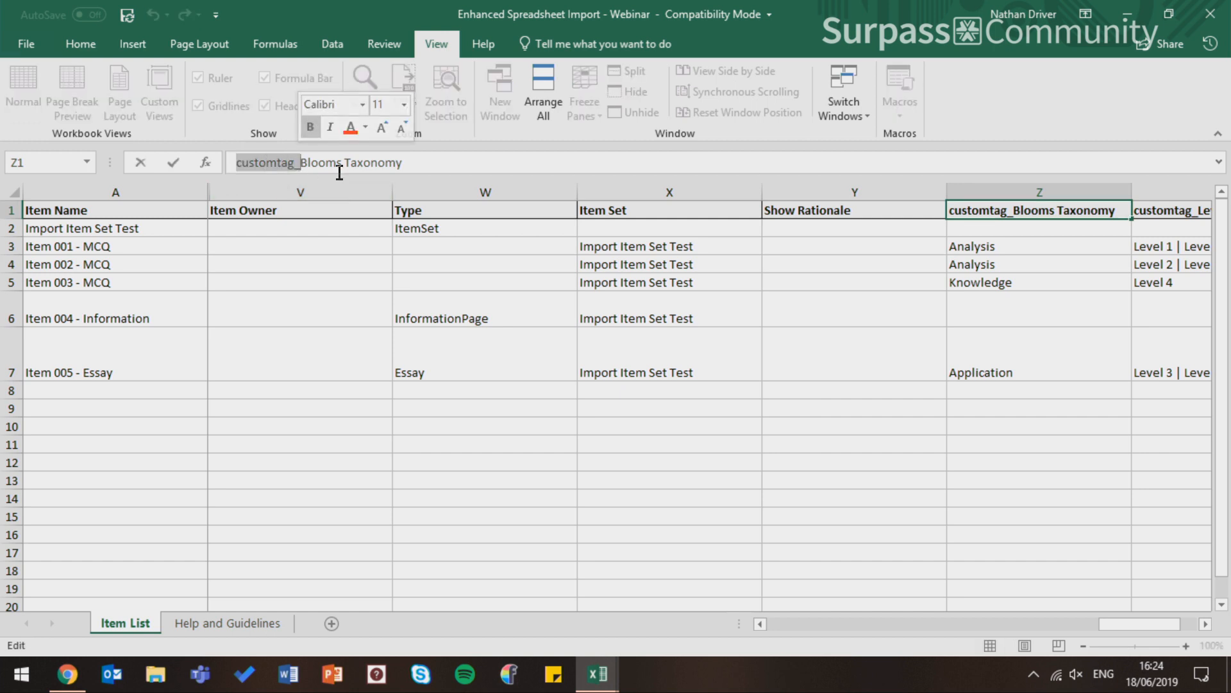
pyautogui.click(420, 168)
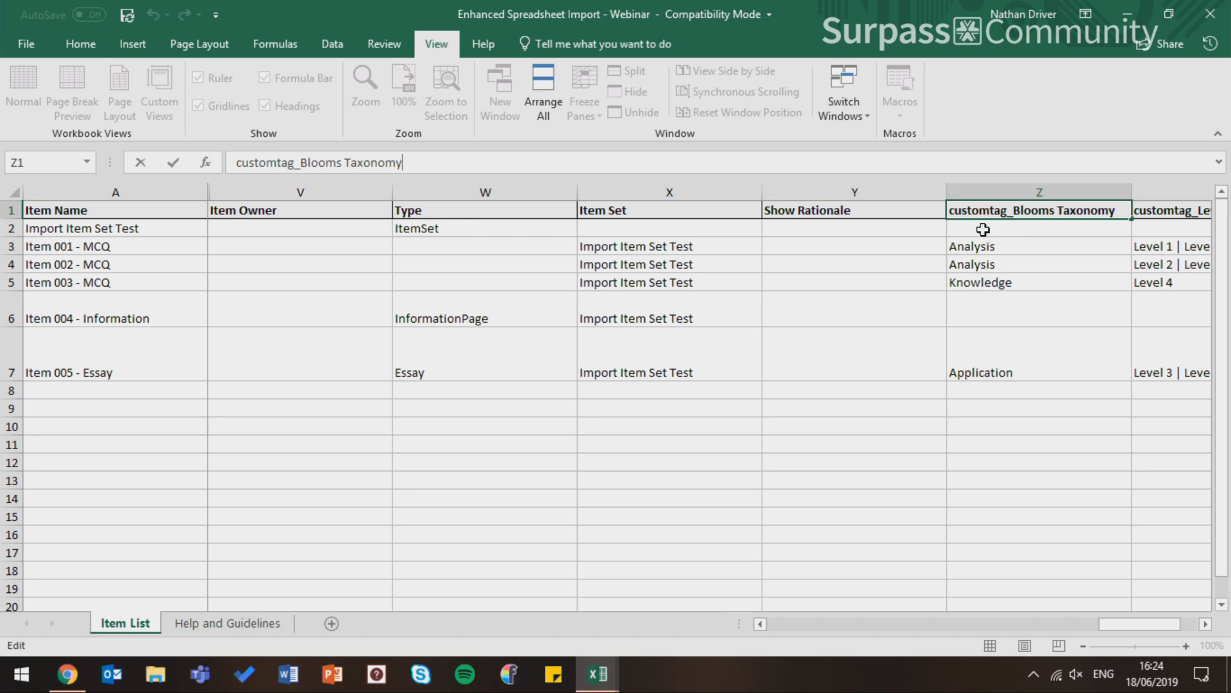
pyautogui.click(981, 229)
pyautogui.click(973, 249)
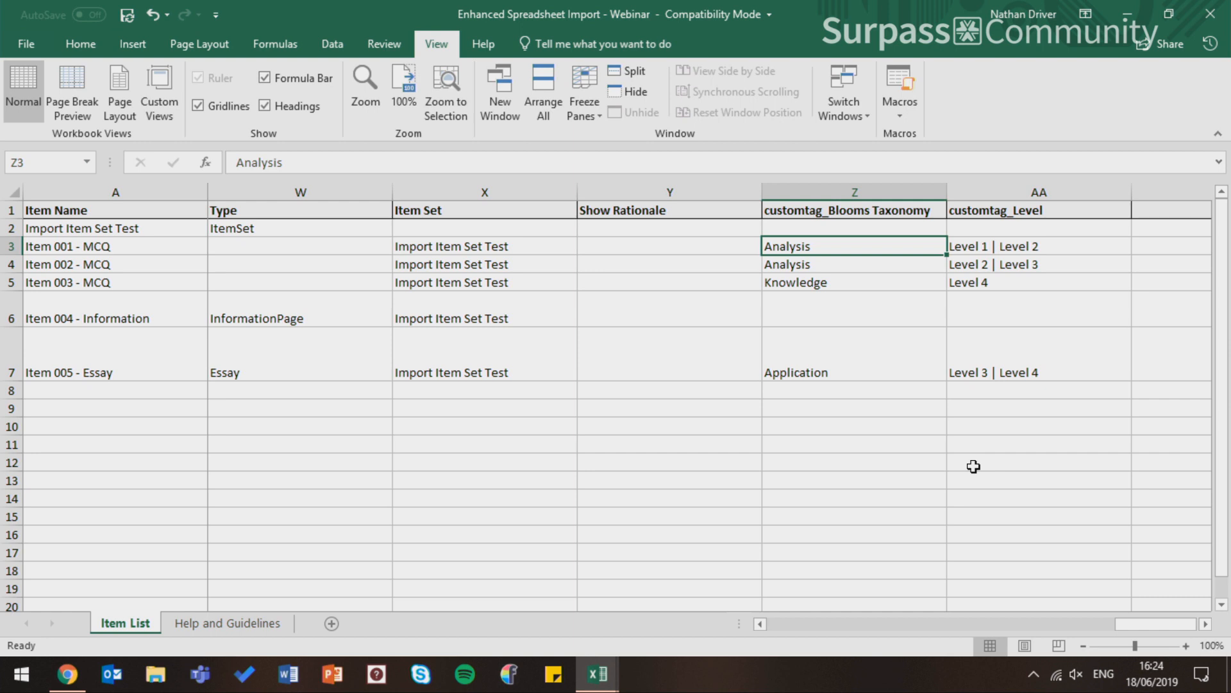
pyautogui.click(980, 248)
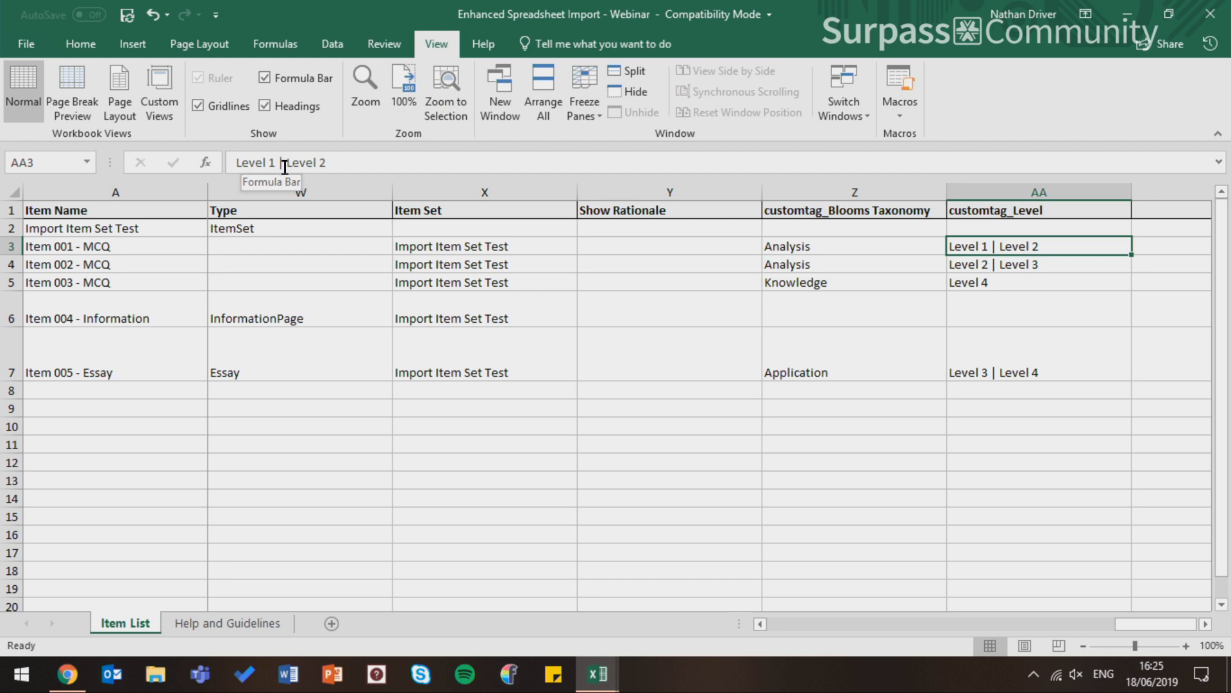
pyautogui.click(984, 306)
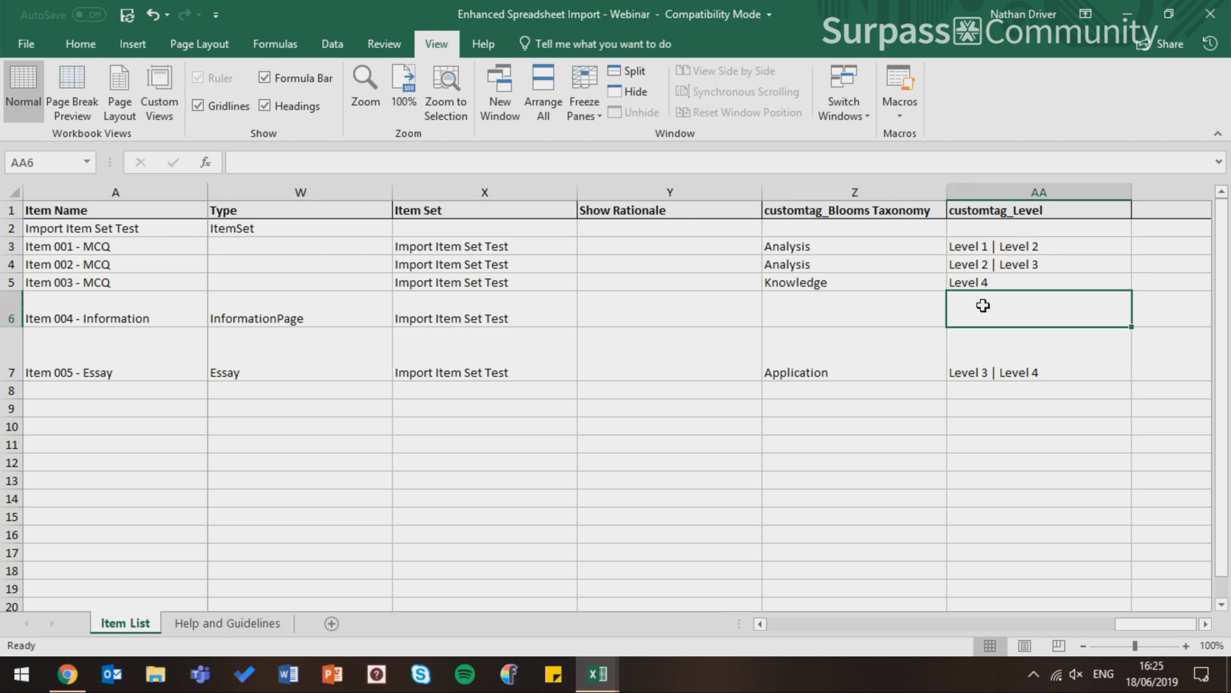
pyautogui.click(966, 247)
pyautogui.click(953, 330)
# - Save the Enhanced Spreadsheet Import - Webinar workbook in its current format, accepting the compatibility differences
pyautogui.click(974, 308)
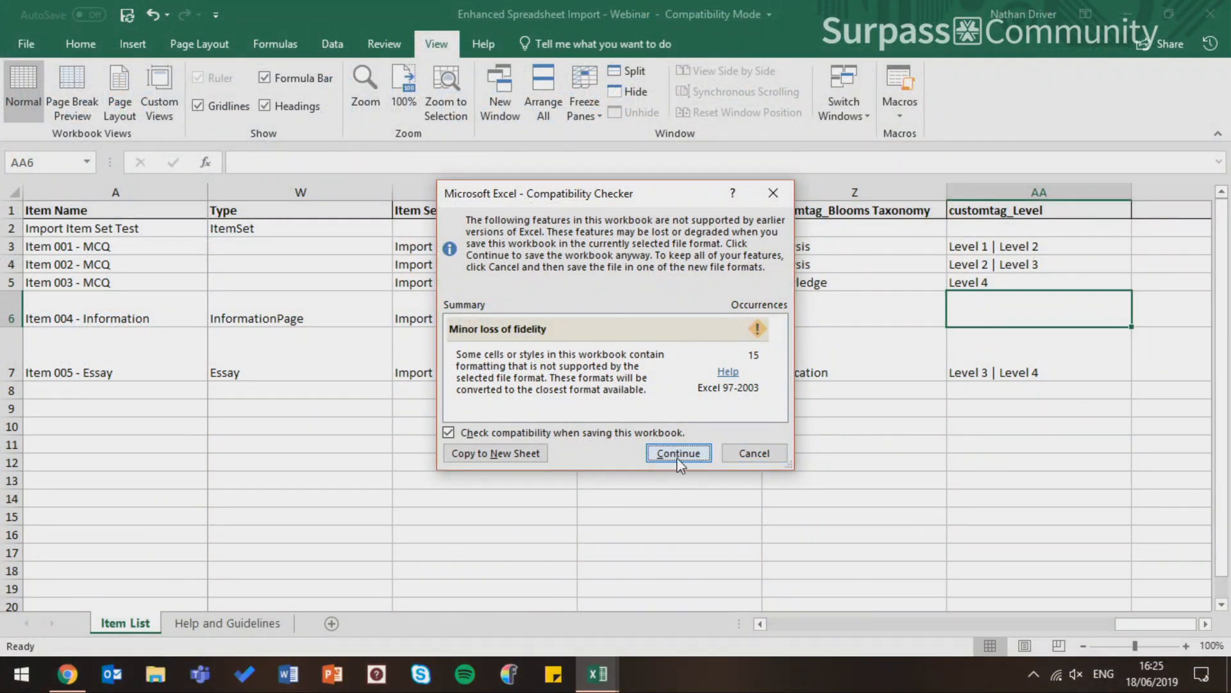
pyautogui.click(680, 454)
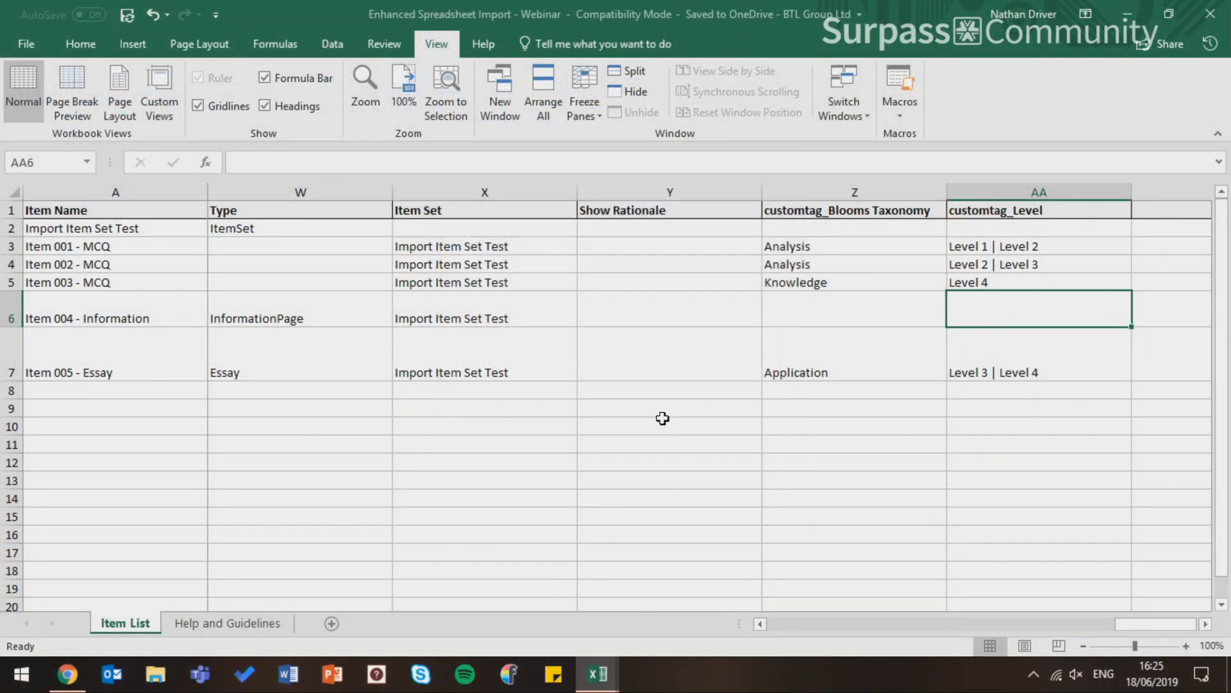
pyautogui.click(669, 429)
# - Switch to Surpass in Chrome and import the Enhanced Spreadsheet Import - Webinar file as a spreadsheet into the Comprehension subject
pyautogui.click(67, 673)
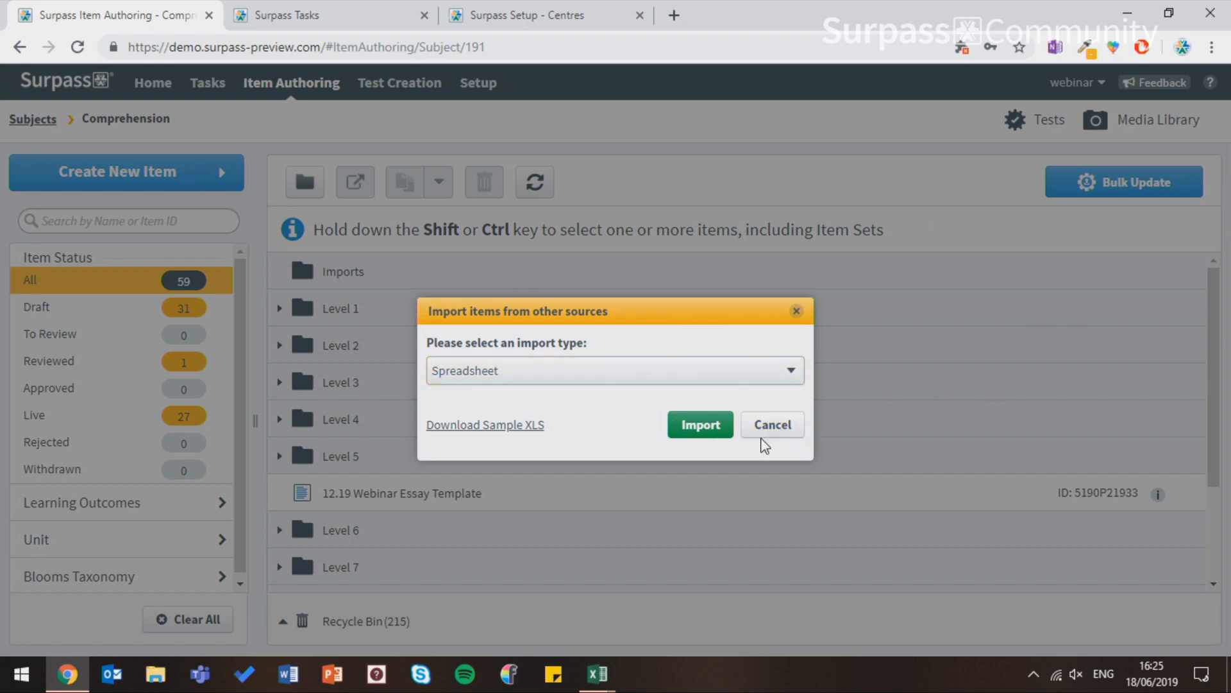
pyautogui.click(713, 436)
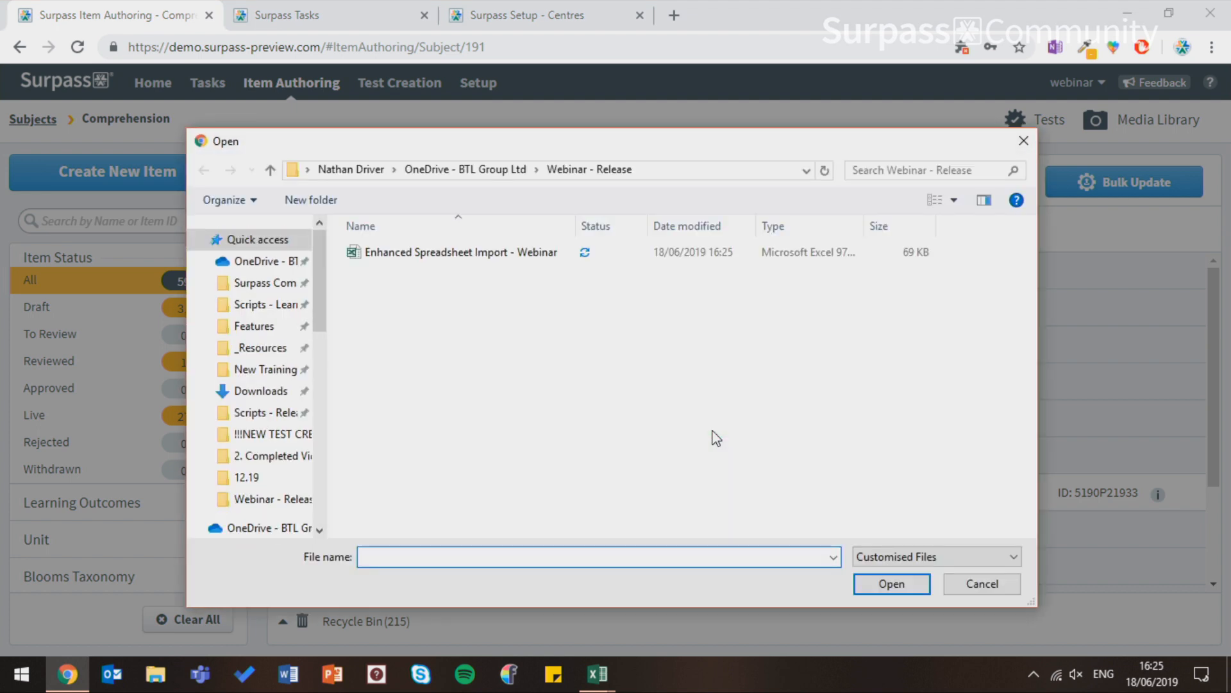
pyautogui.click(432, 254)
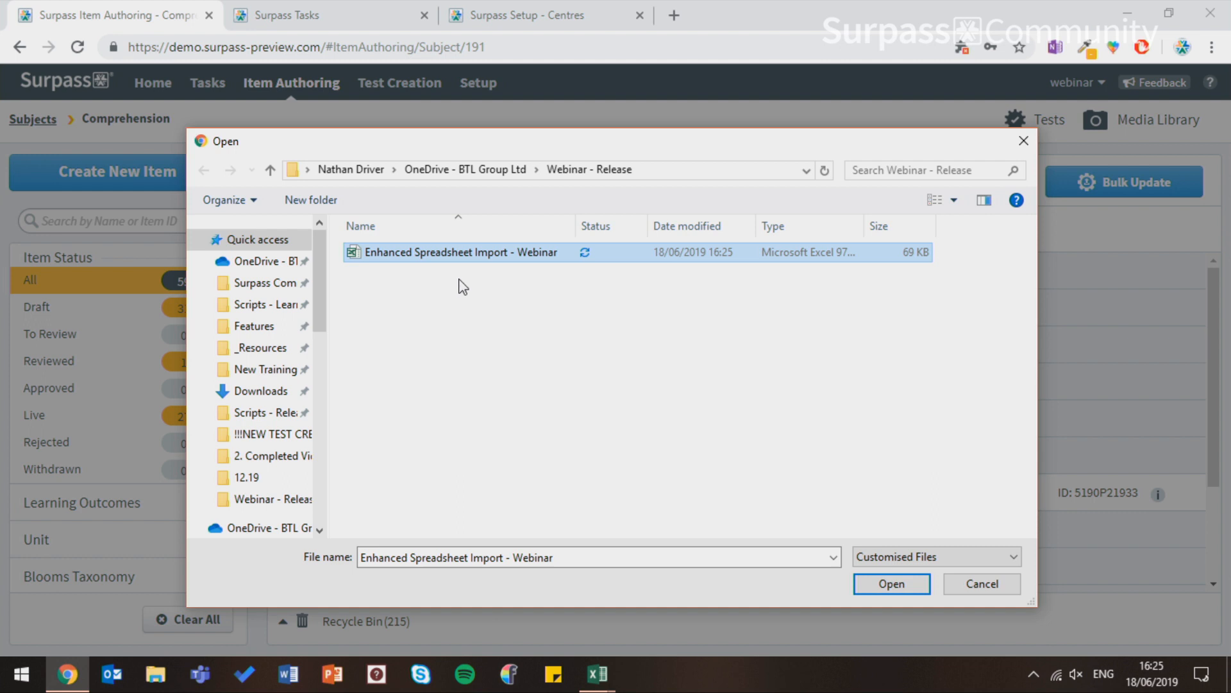
pyautogui.click(890, 583)
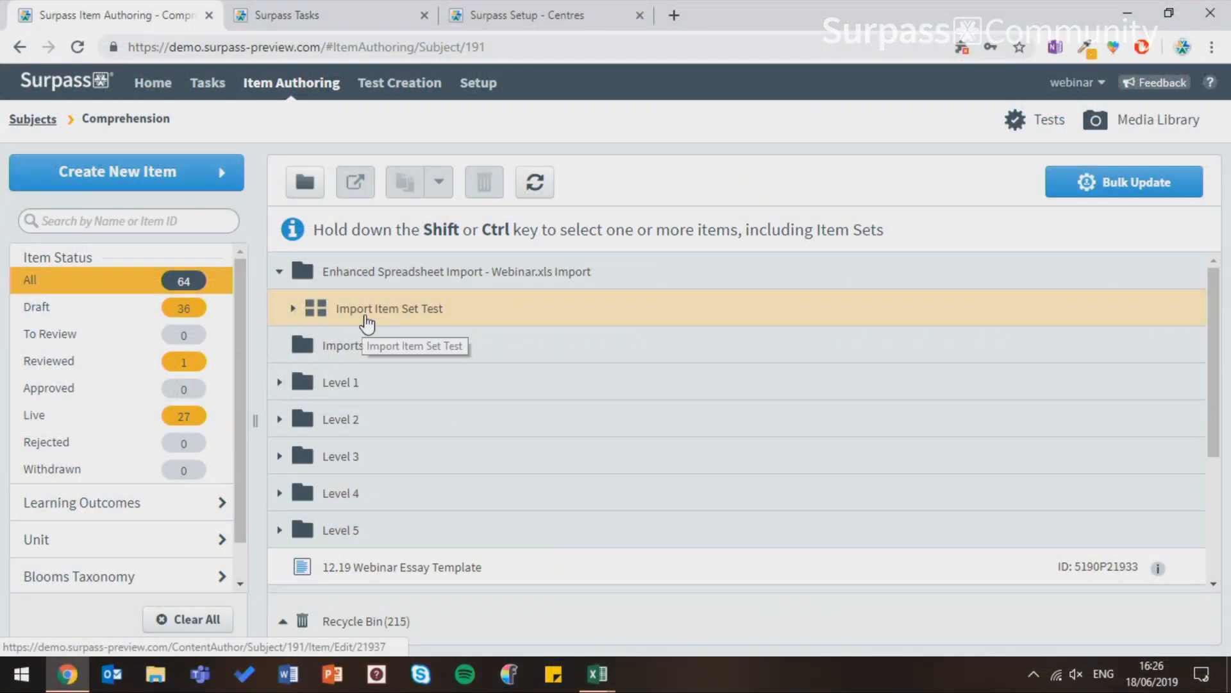
# - Review the content and tags of Item 001 - MCQ in the imported item set, then close it and collapse the import folder
pyautogui.click(293, 308)
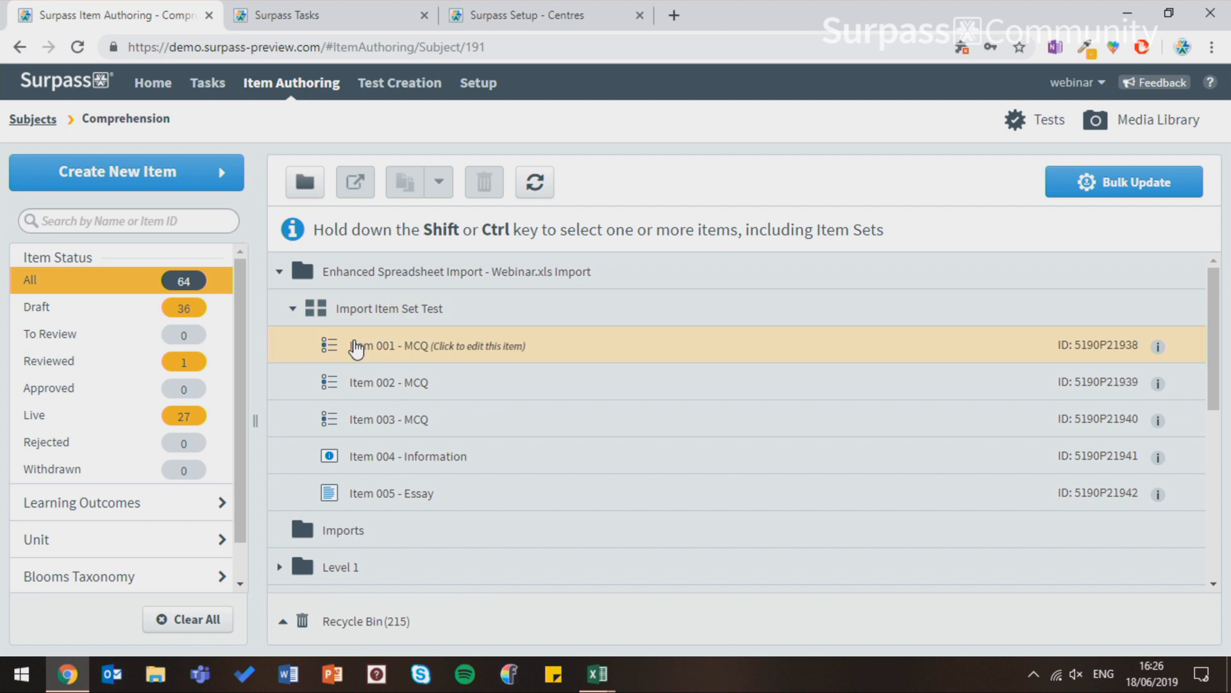
pyautogui.click(361, 349)
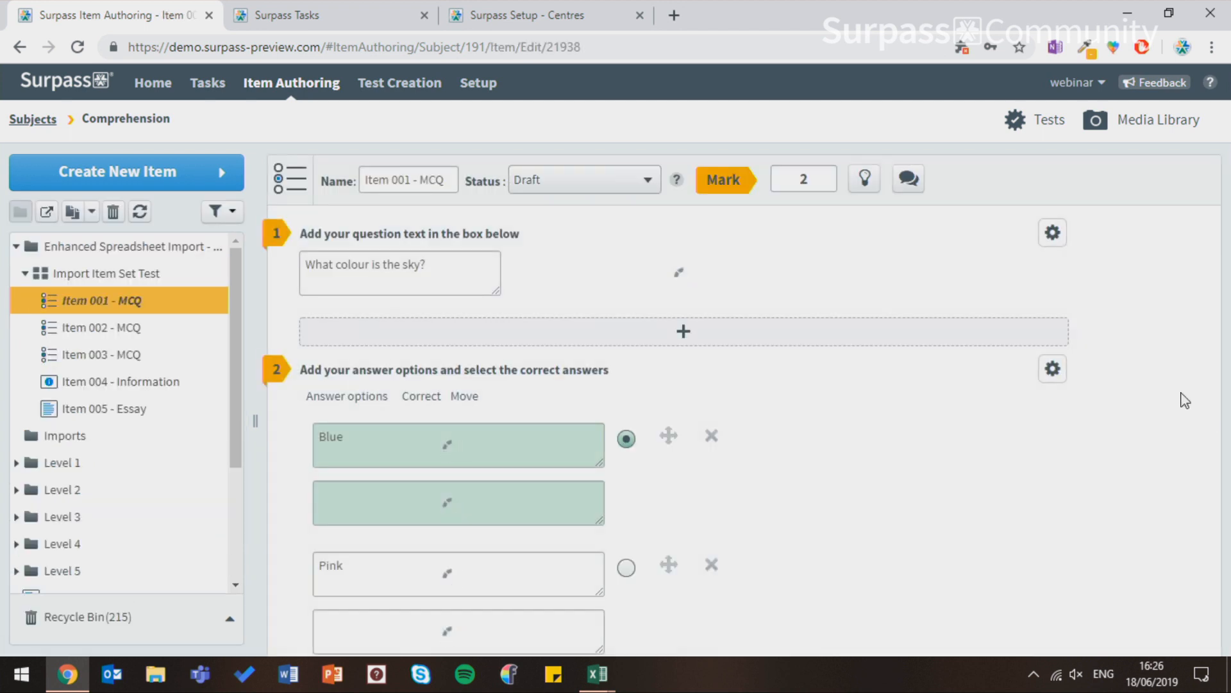
pyautogui.scroll(-12, 1174, 411)
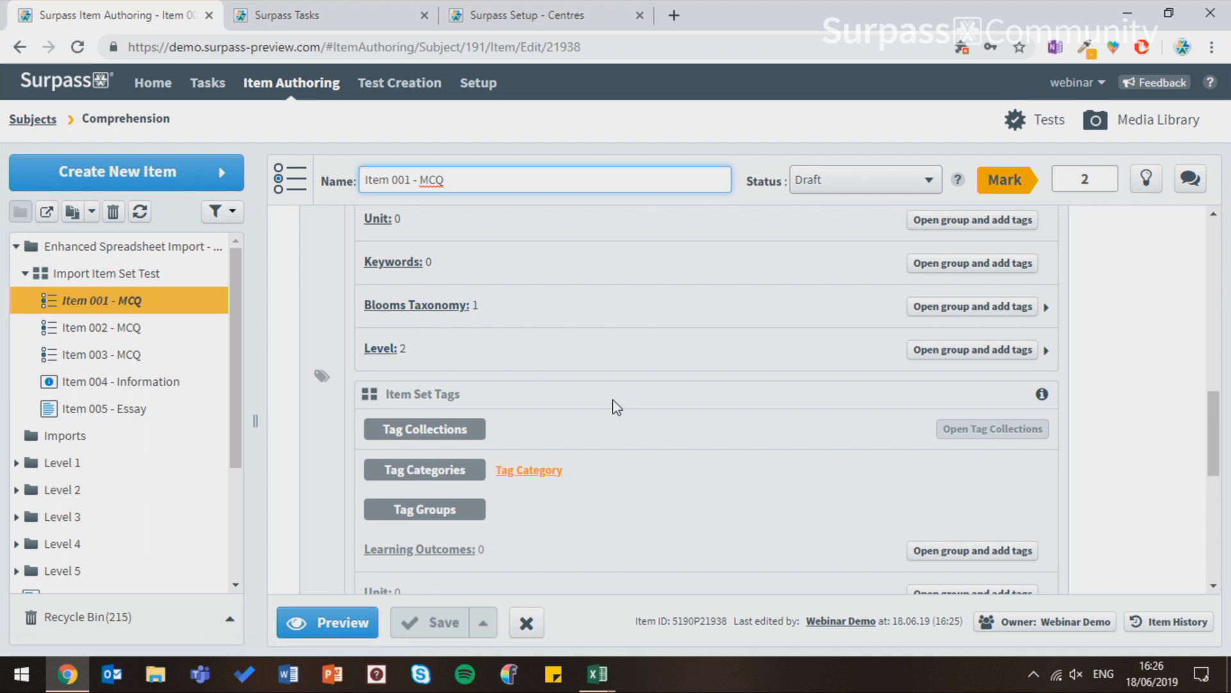
pyautogui.scroll(3, 499, 583)
pyautogui.click(525, 621)
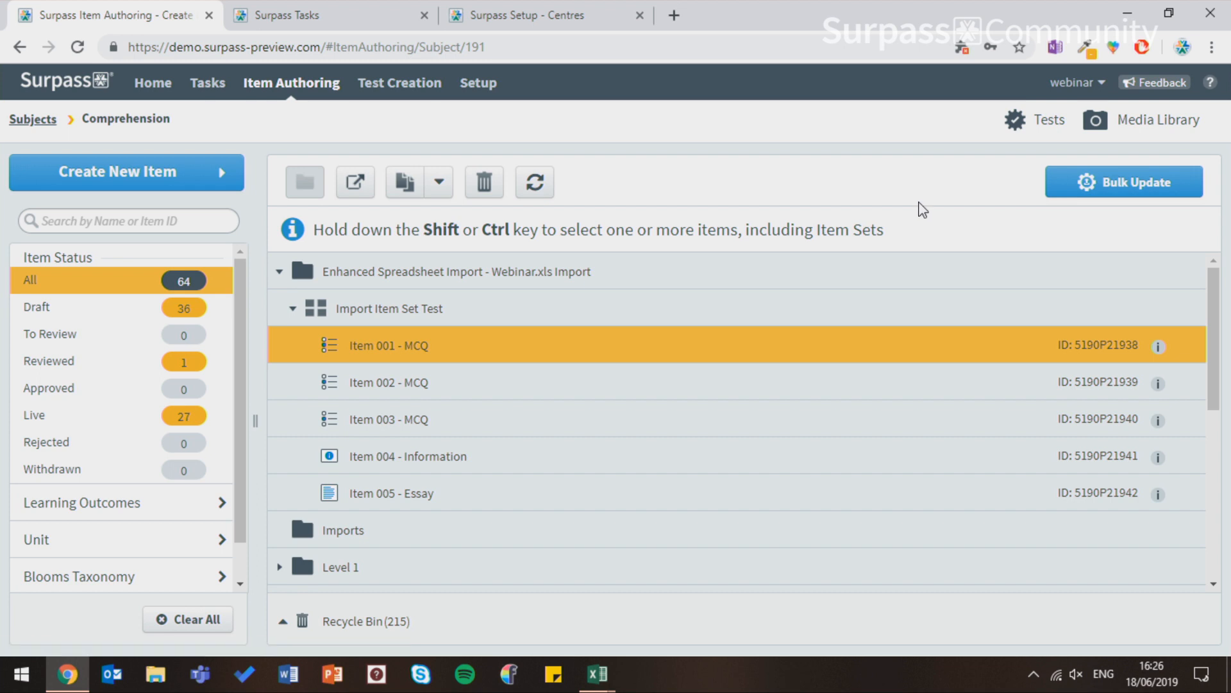
pyautogui.click(279, 276)
pyautogui.click(280, 276)
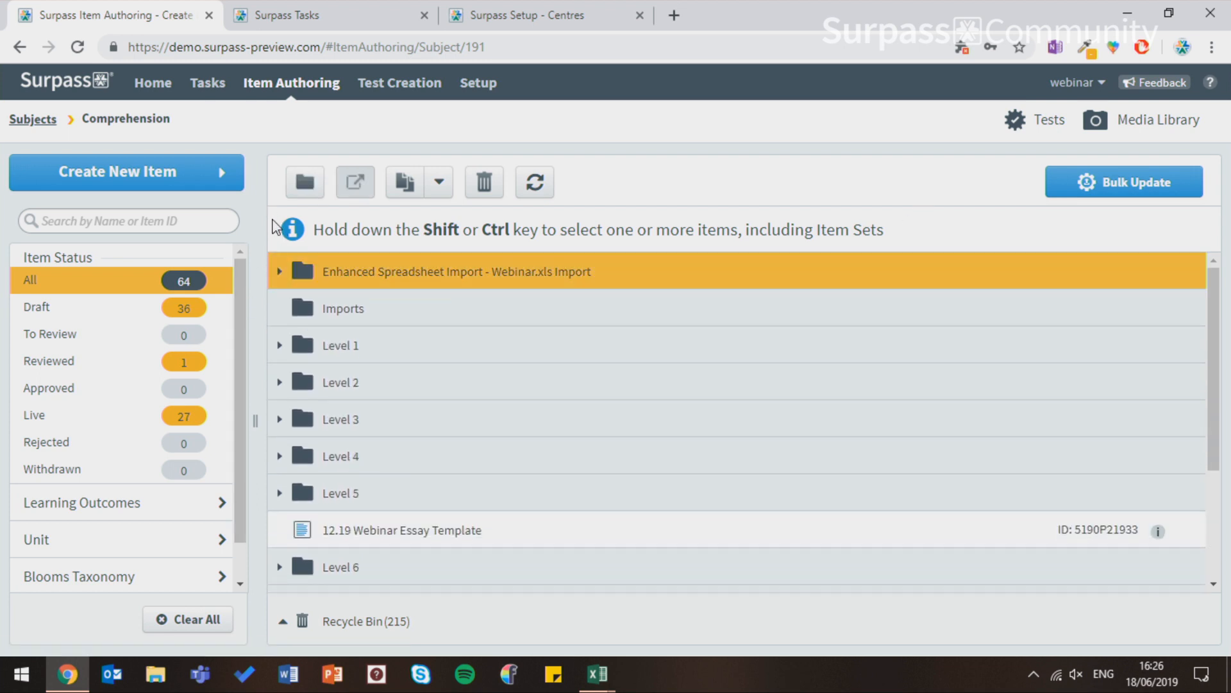